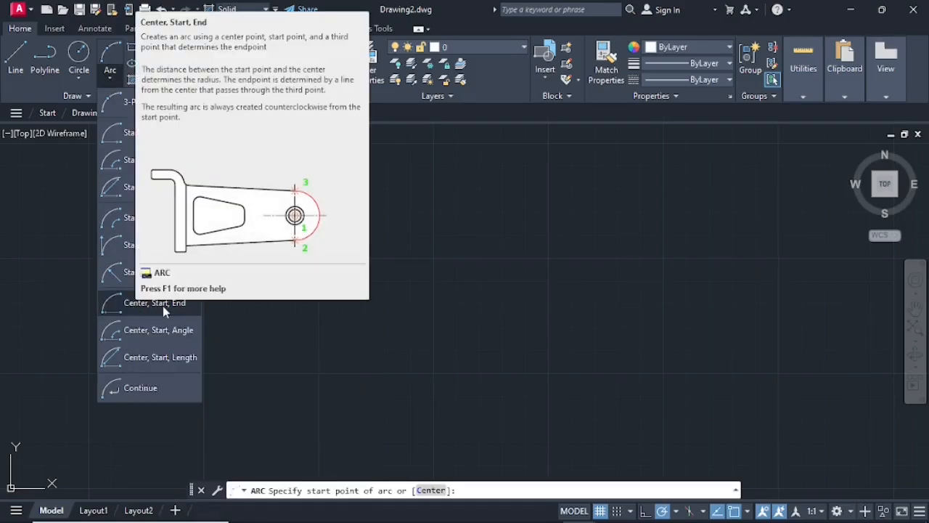
- Draw a three-quarter Center, Start, End arc of radius 100, starting due east of its center and ending directly below it
left_click(163, 306)
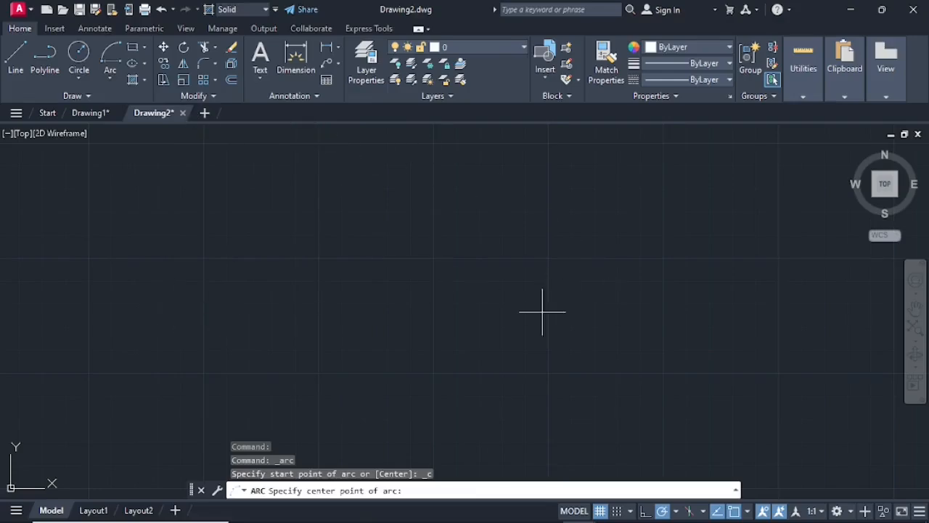
left_click(425, 312)
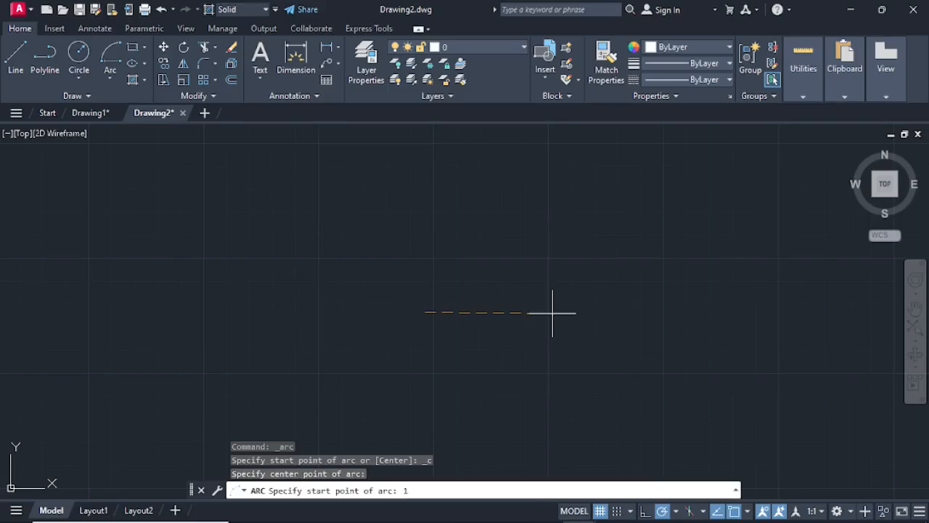
type("100")
key("Return")
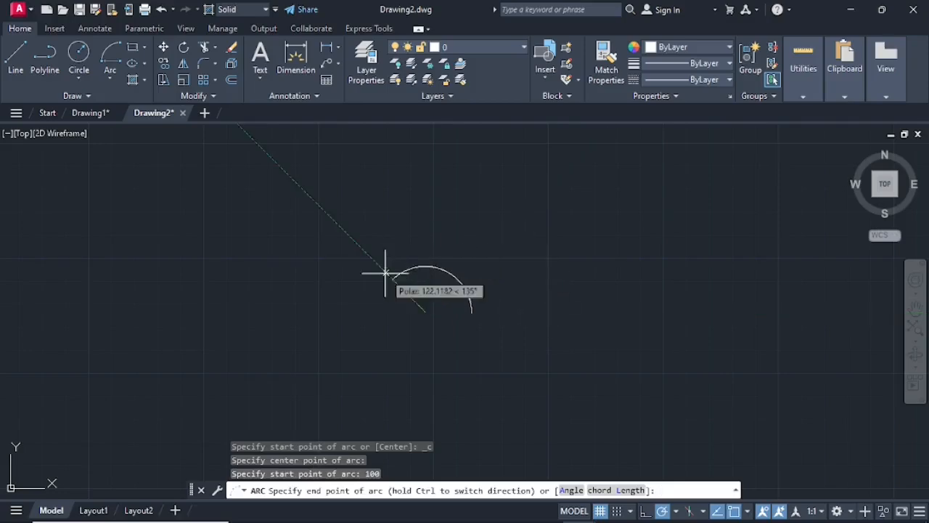
left_click(426, 357)
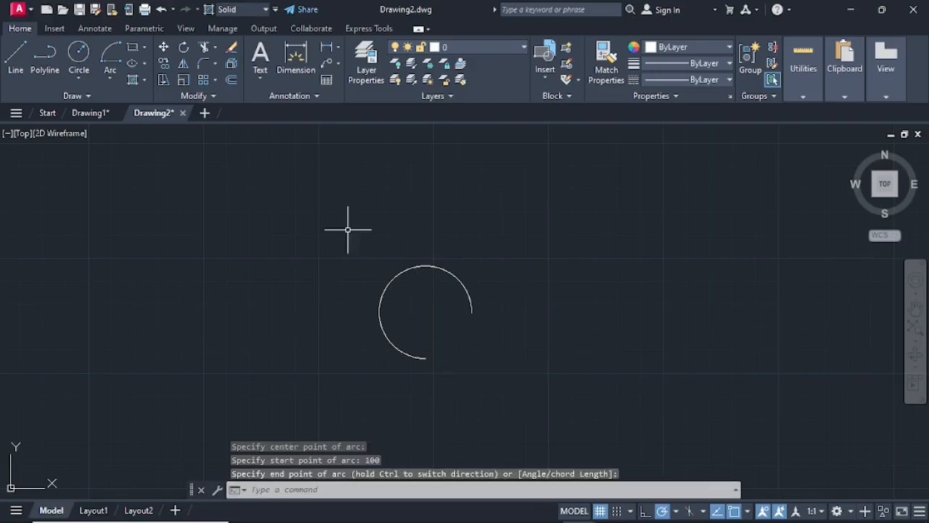
- Draw a concentric three-quarter arc of radius 200 around the first arc, ending directly below the shared center
left_click(110, 55)
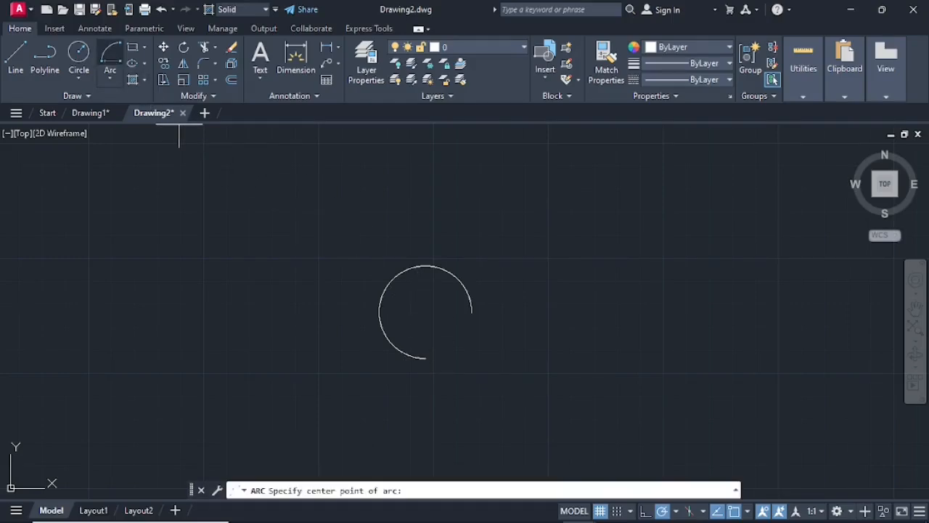
left_click(425, 312)
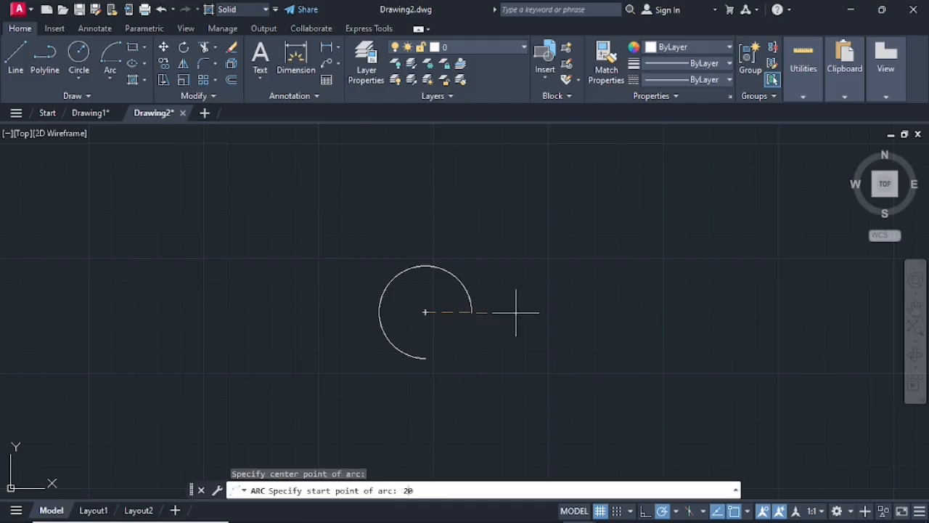
type("200")
key("Return")
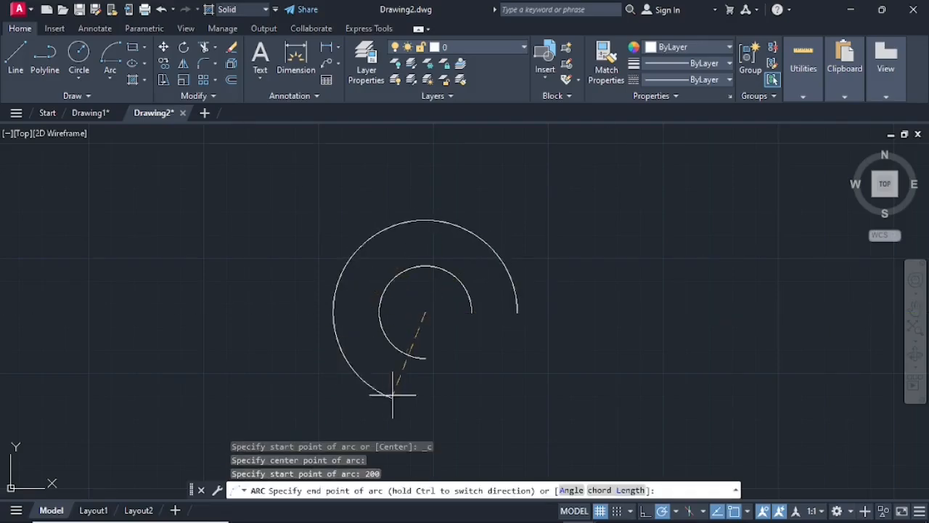
left_click(427, 406)
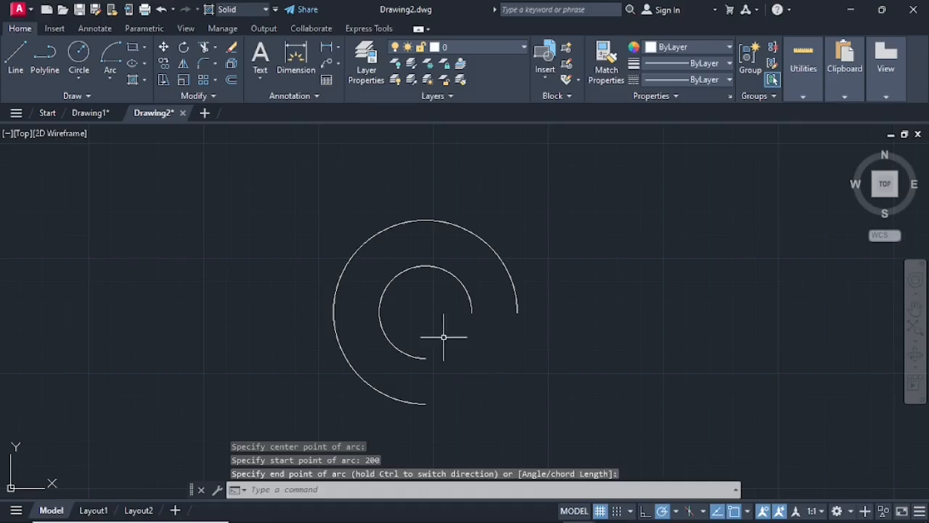
- Draw a line joining the eastern endpoints of the inner and outer arcs
left_click(19, 54)
left_click(472, 312)
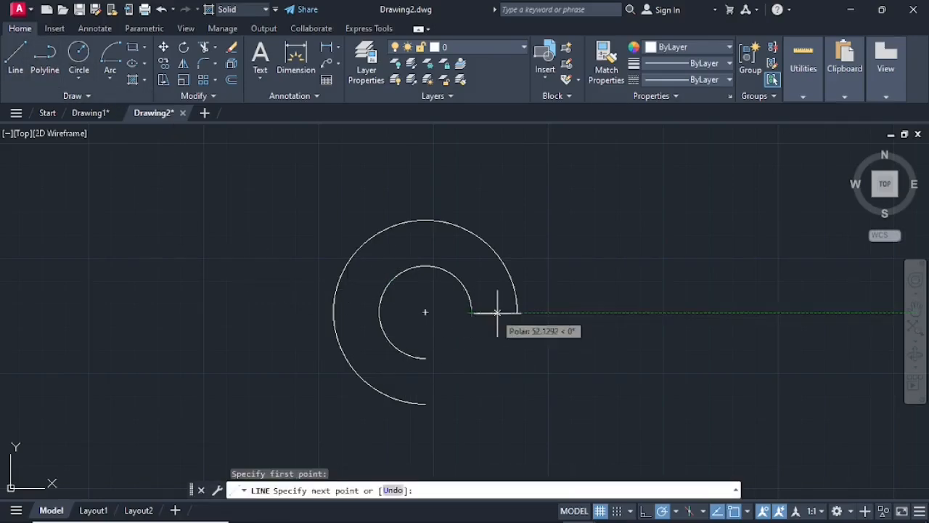
left_click(516, 312)
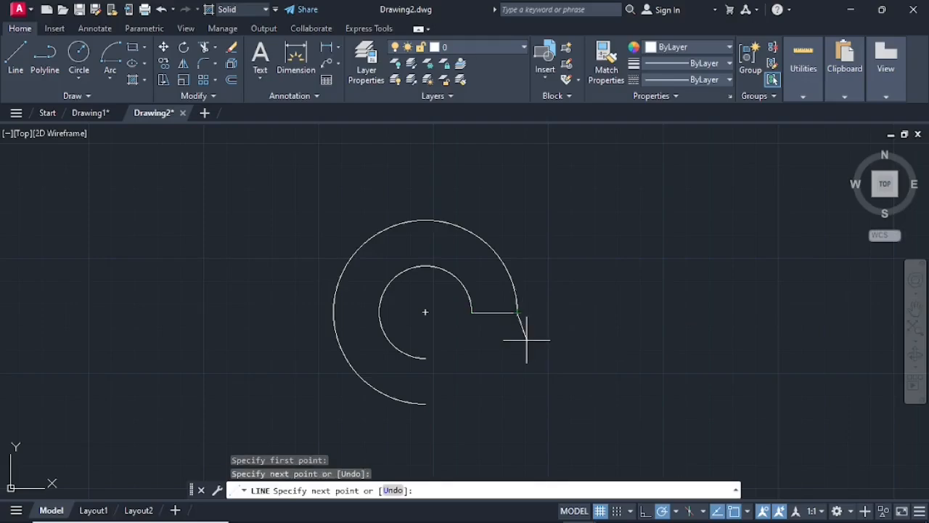
key("Escape")
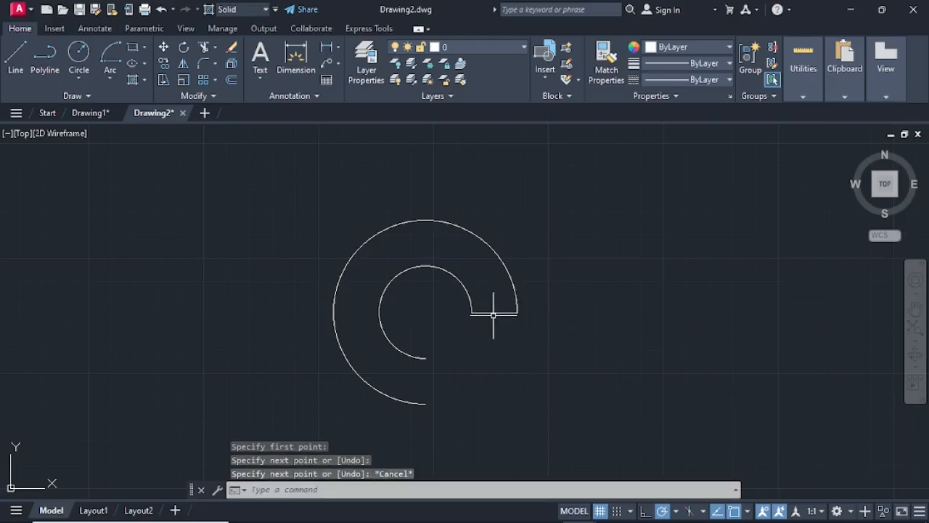
- Create a polar array of the connecting line around the arcs' shared center
left_click(495, 313)
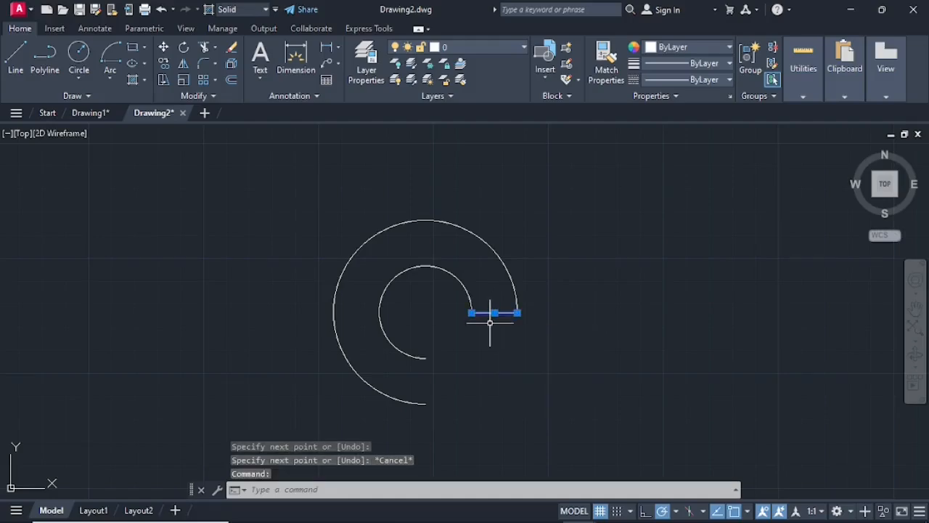
type("ar")
key("Return")
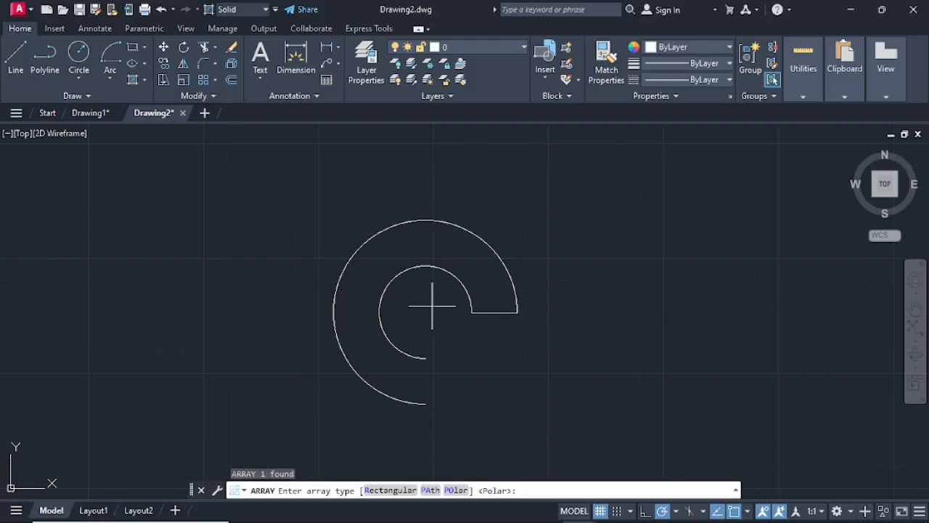
left_click(456, 490)
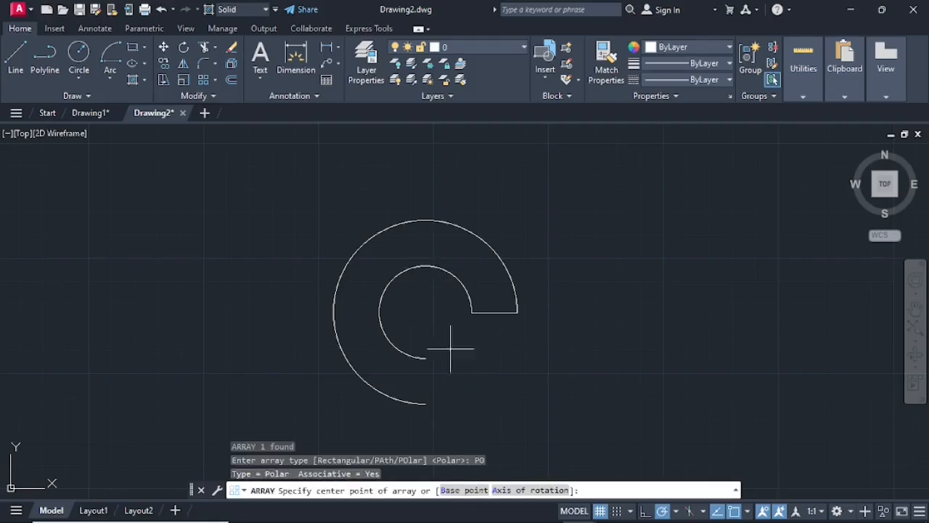
left_click(426, 312)
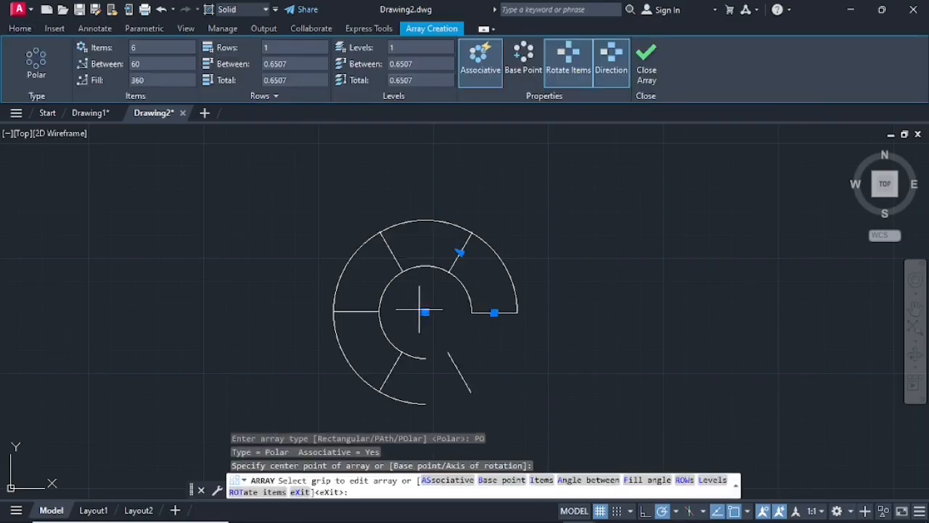
- Set the polar array to a 270° fill angle with 22 items and finish it
left_click(153, 80)
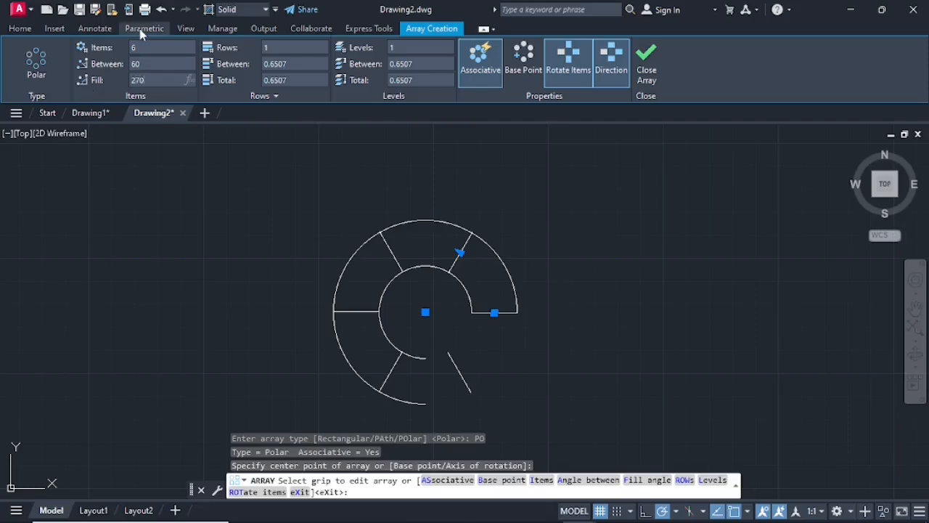
key("Return")
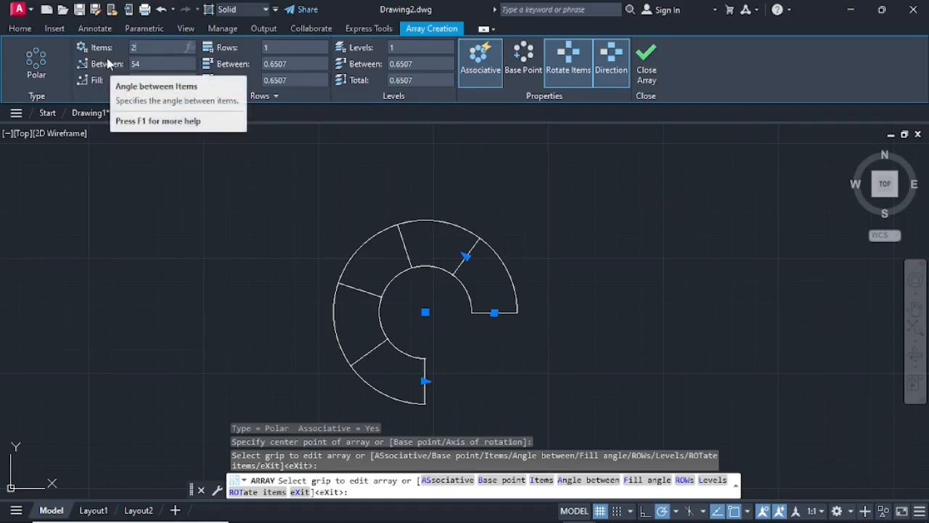
key("Return")
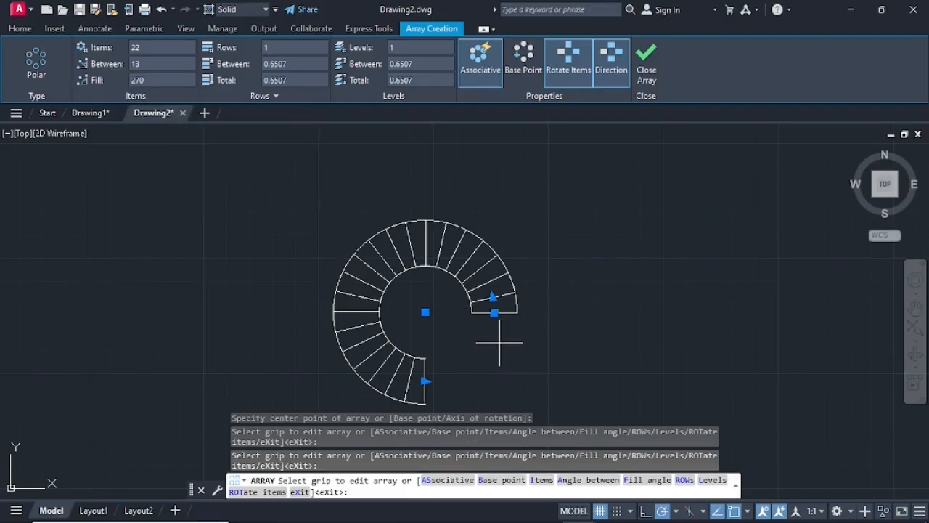
left_click(464, 332)
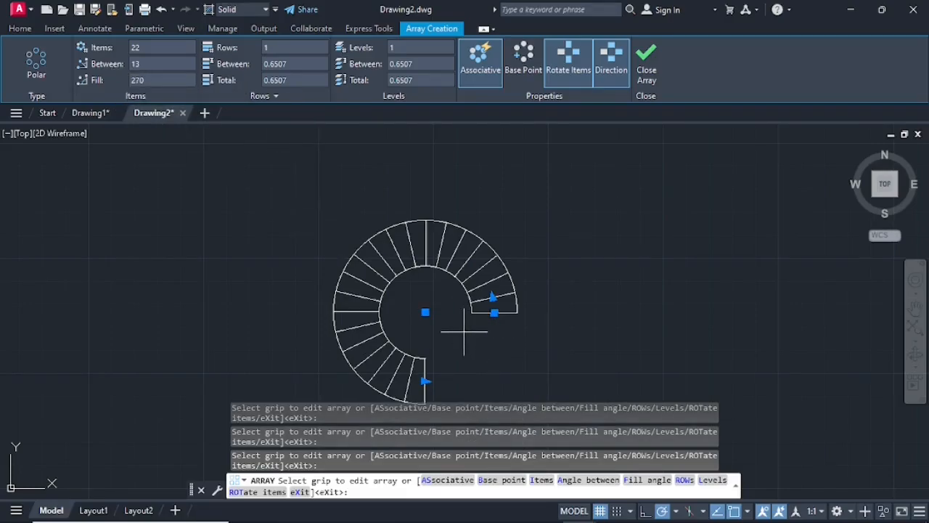
key("Escape")
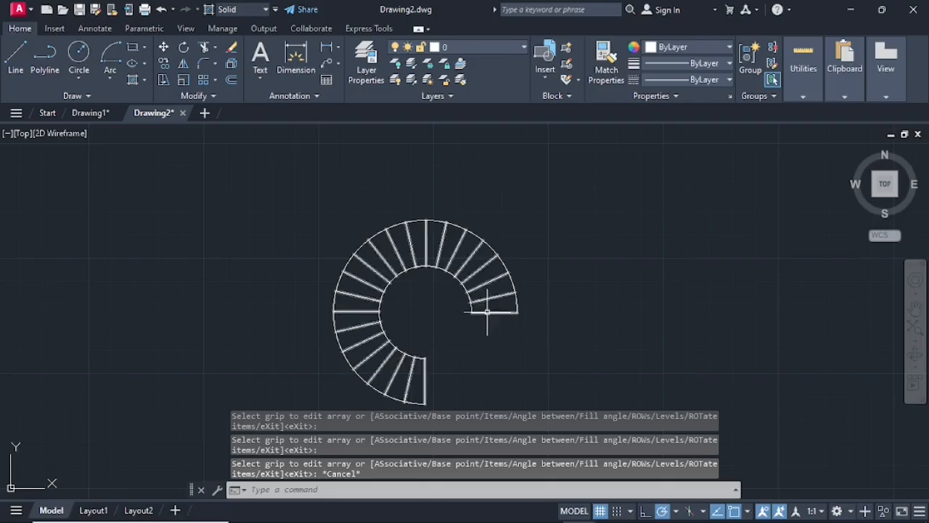
- Place single-line text "77" just below the first tread line, with height 19.4954 and 270° rotation
scroll(504, 315, "up", 6)
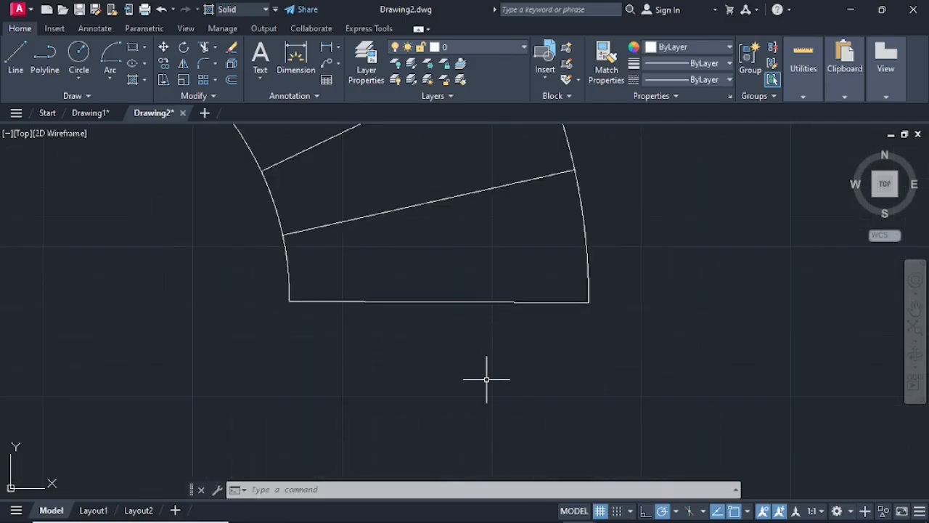
type("TEXT")
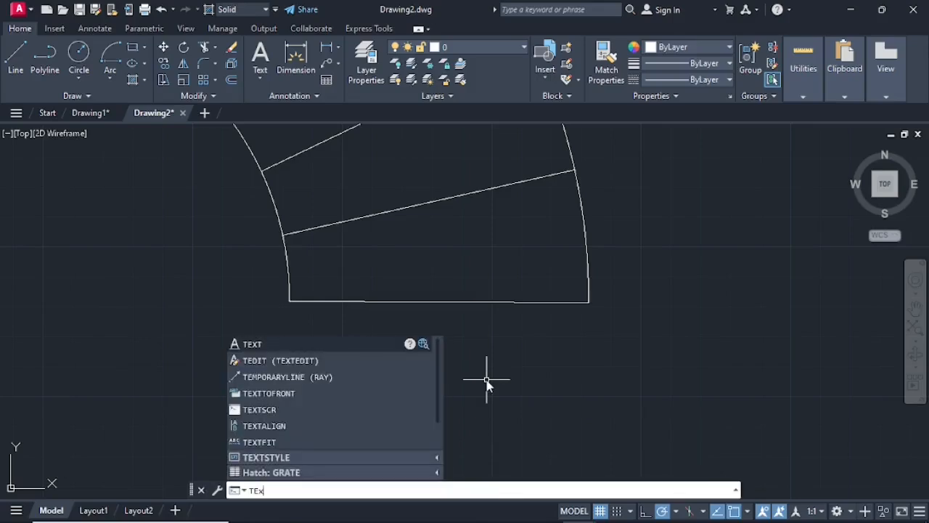
key("Return")
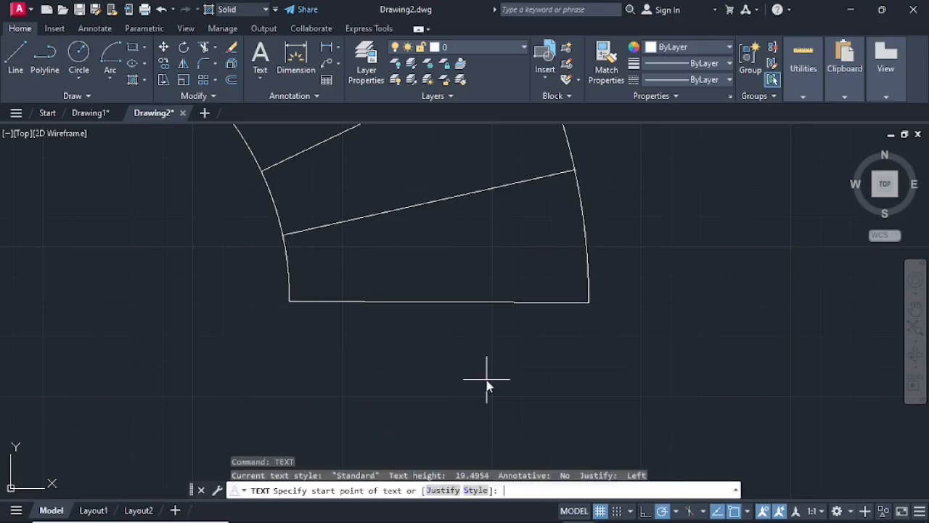
left_click(496, 339)
key("Return")
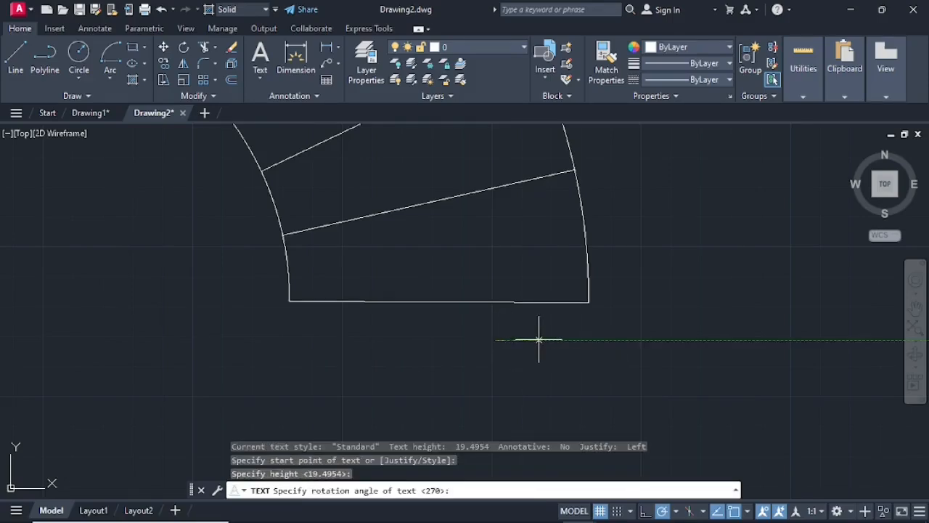
left_click(494, 386)
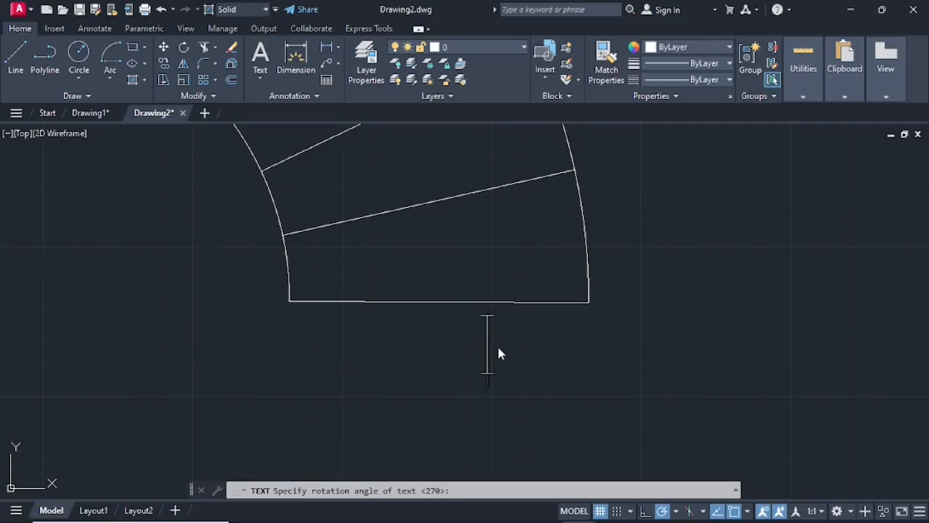
type("77")
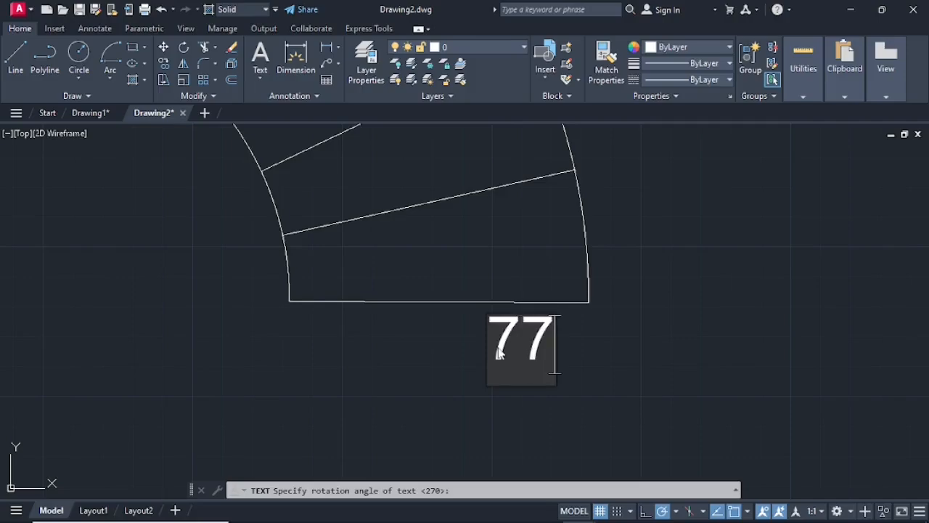
left_click(431, 405)
key("Escape")
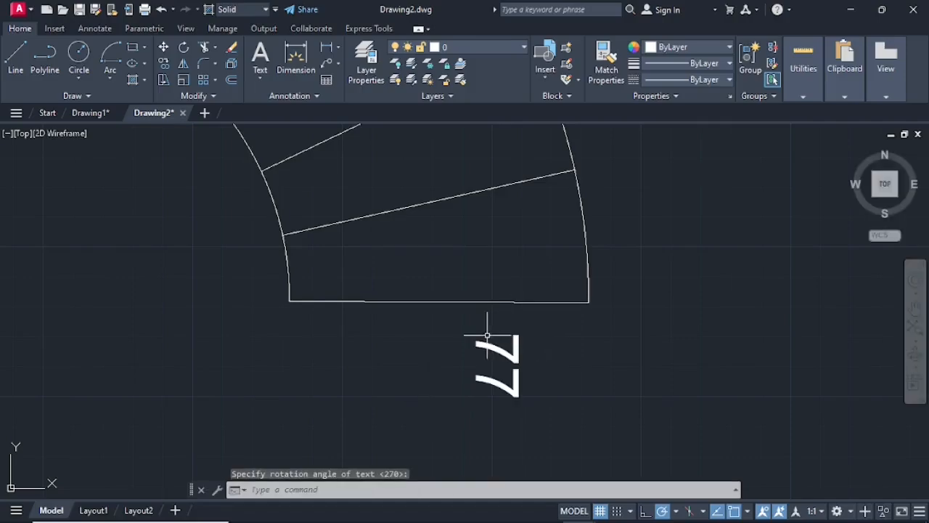
- Rotate the "77" text counterclockwise about a point near its base in two passes until it reads horizontally
left_click(483, 343)
right_click(482, 334)
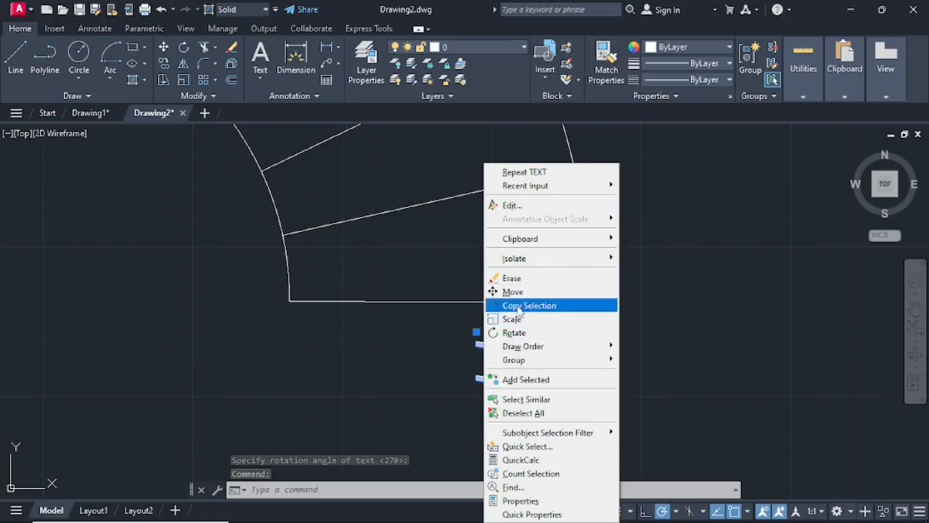
left_click(514, 332)
left_click(477, 342)
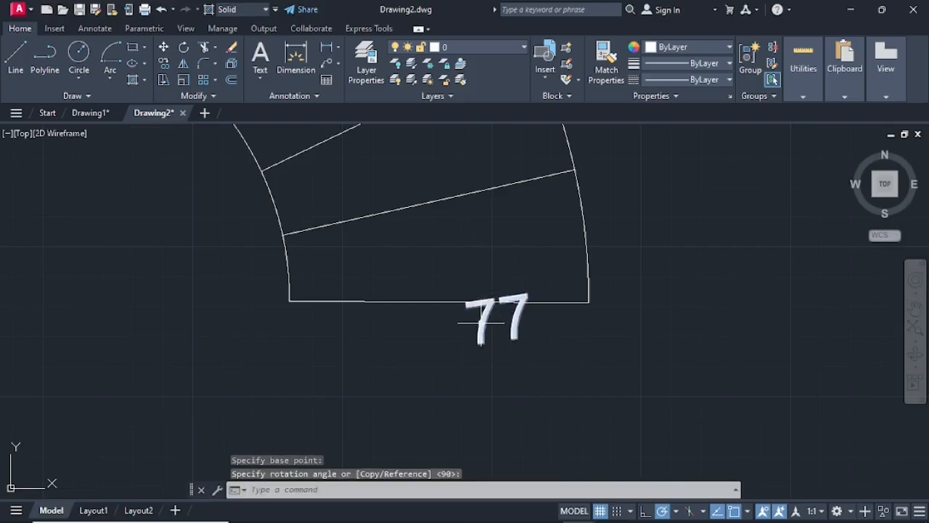
left_click(466, 319)
right_click(482, 323)
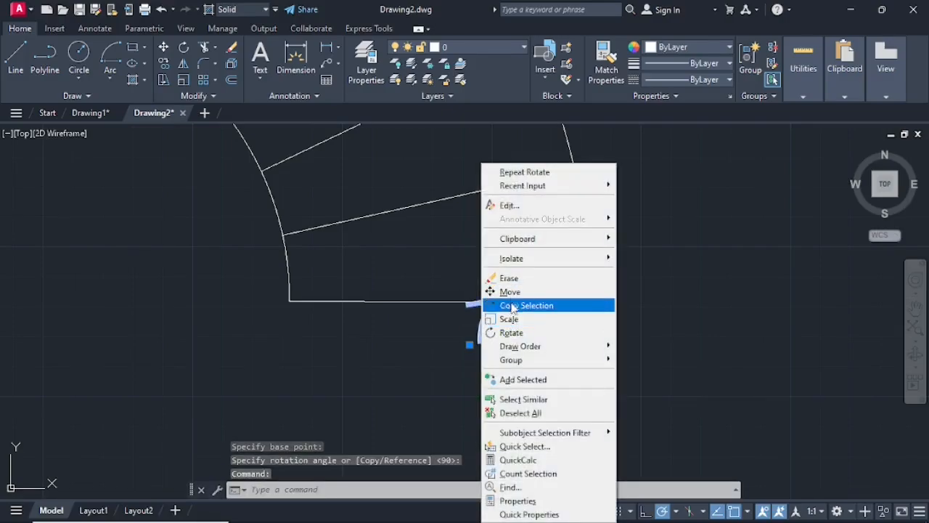
left_click(511, 333)
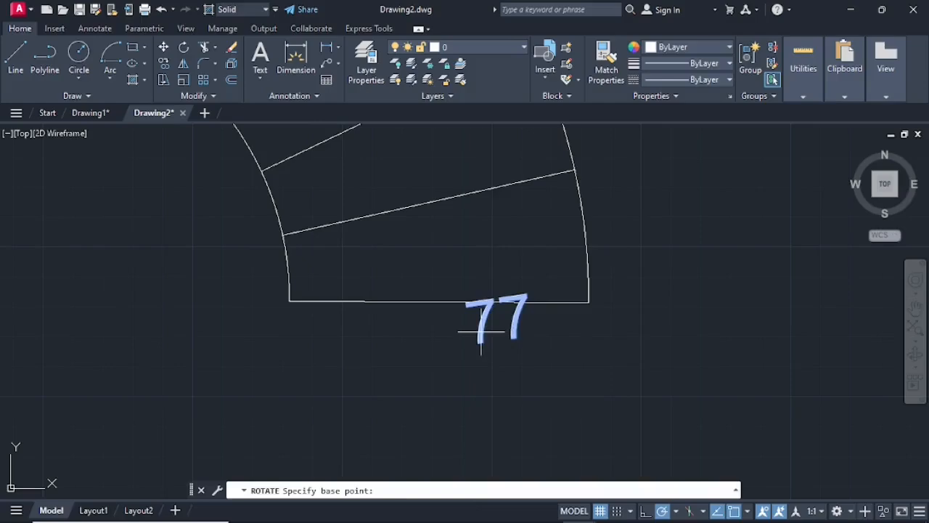
left_click(481, 334)
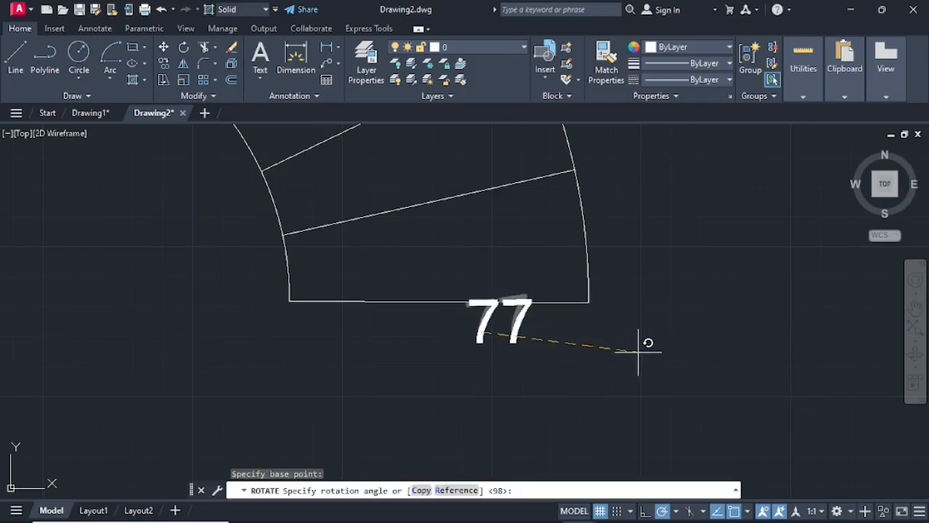
left_click(640, 341)
- Move the "77" text slightly toward the outer arc, keeping it just below the first tread line
left_click(478, 334)
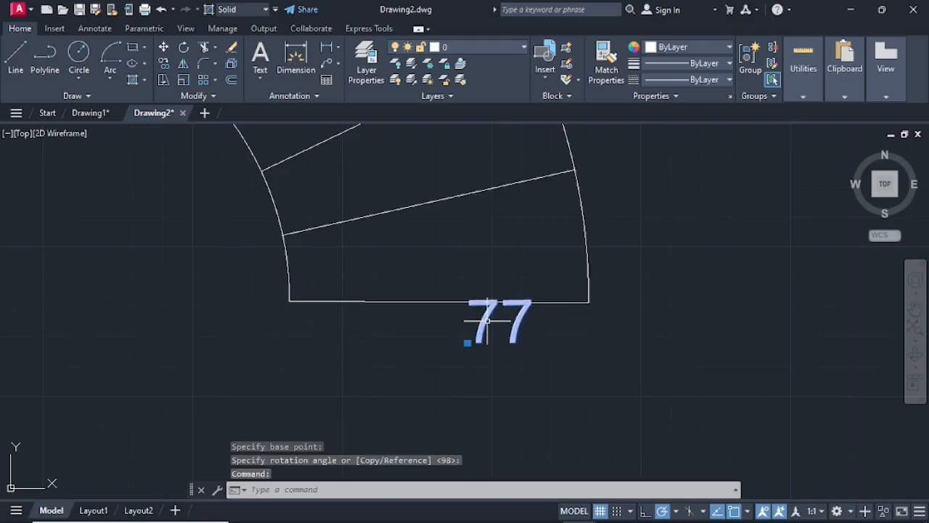
right_click(485, 330)
left_click(516, 291)
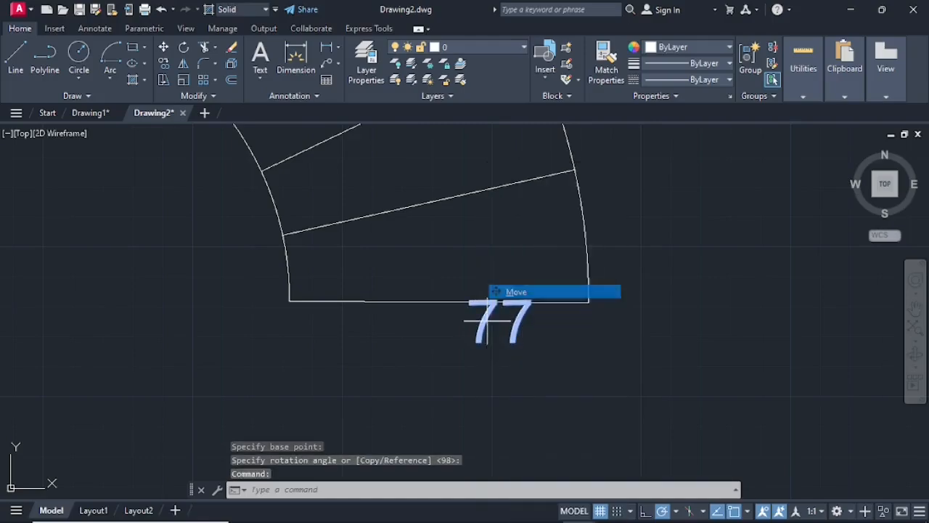
left_click(486, 311)
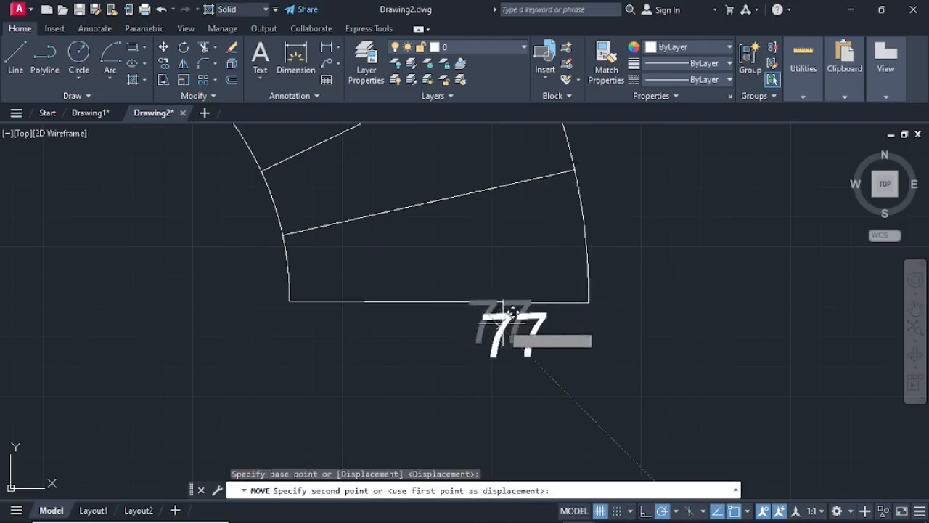
left_click(525, 324)
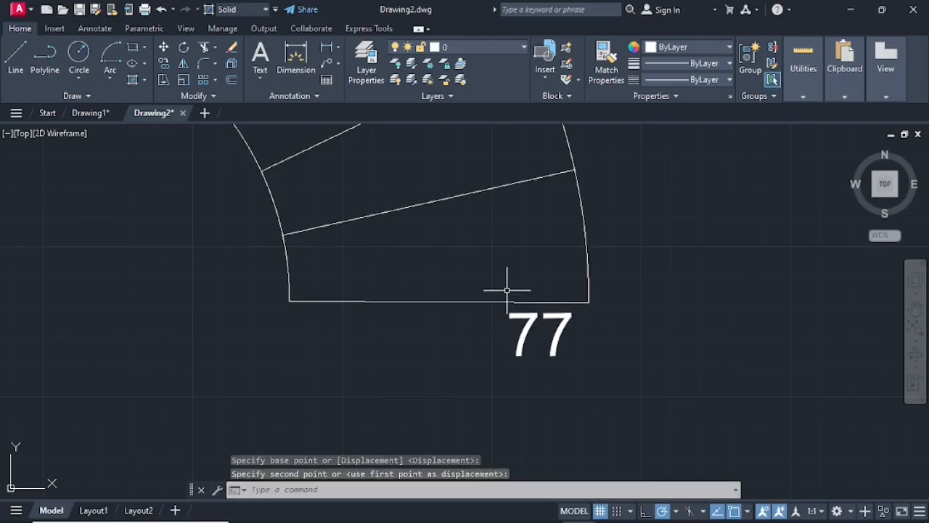
- Create a polar array of the "77" text around the arcs' shared center
scroll(502, 294, "down", 5)
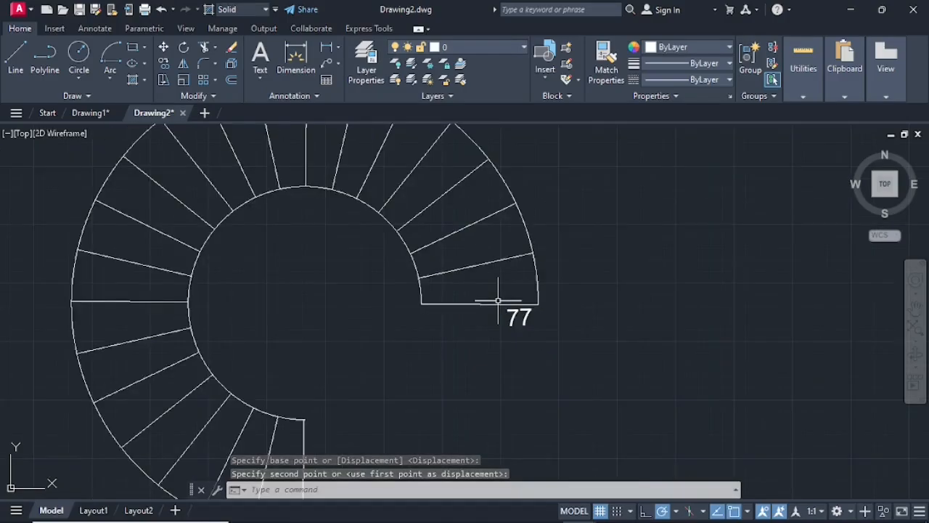
middle_click_drag(498, 294, 526, 283)
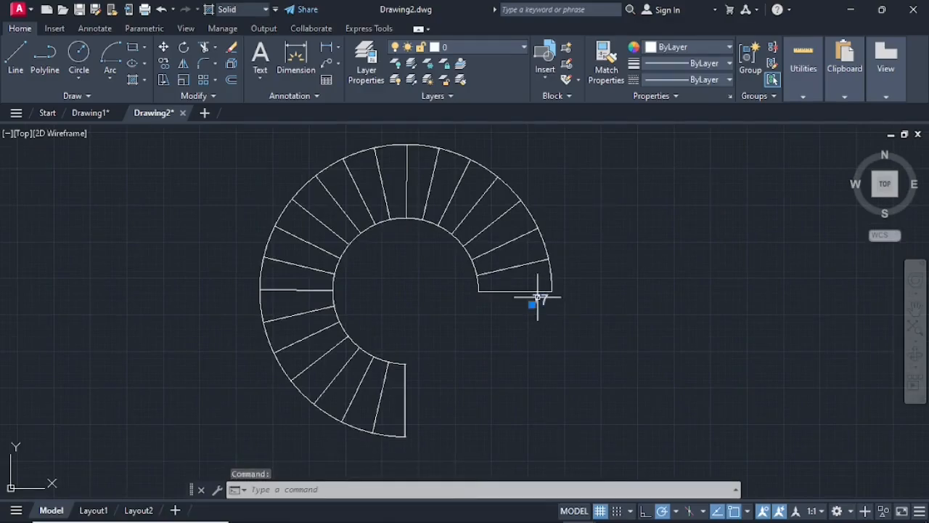
type("r")
key("Return")
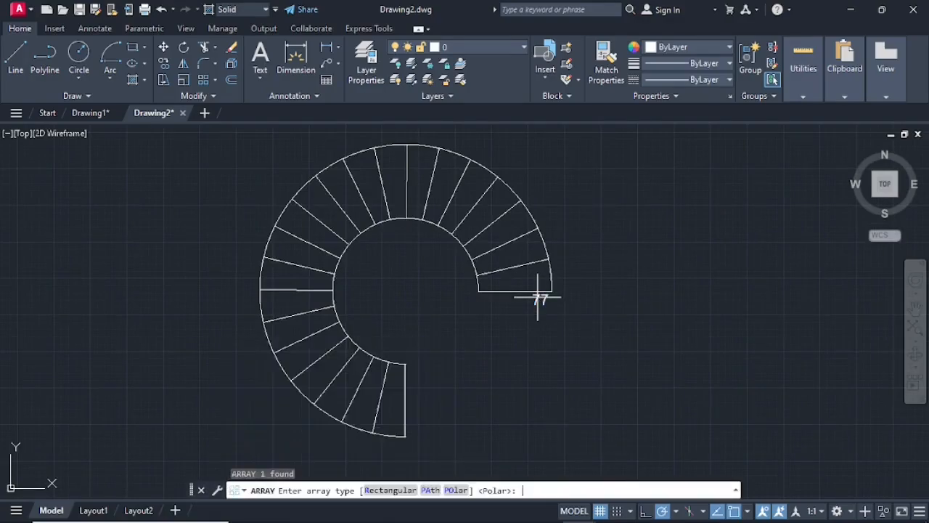
left_click(456, 490)
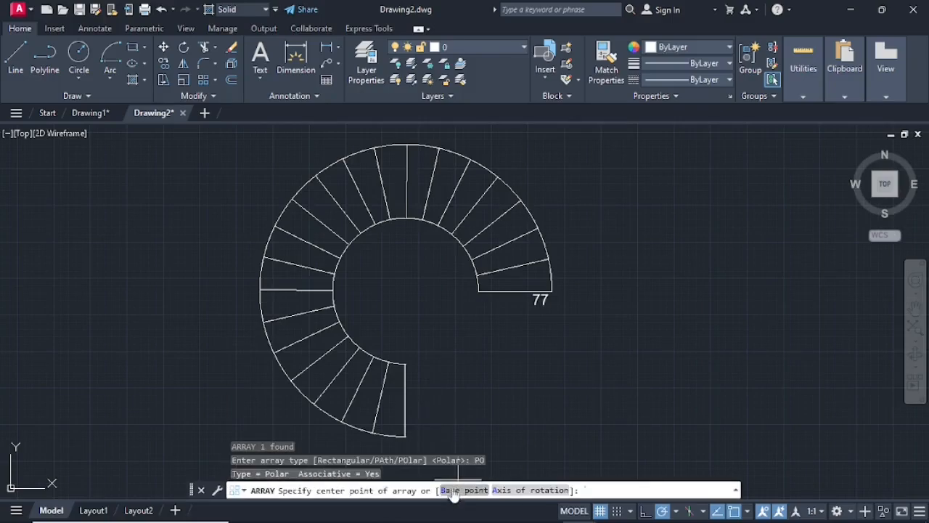
left_click(405, 291)
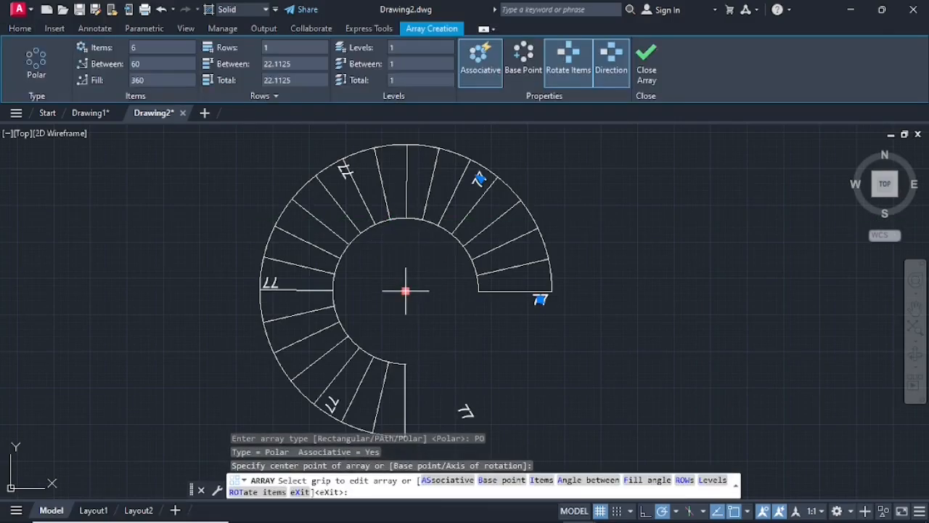
- Set the text array to a 270° fill angle with 22 items
left_click(154, 82)
type("270")
key("Return")
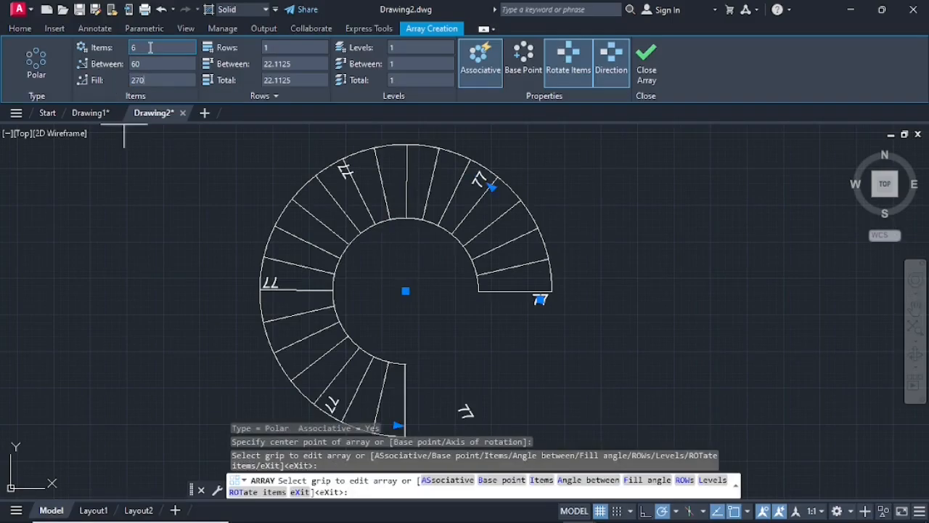
left_click(150, 47)
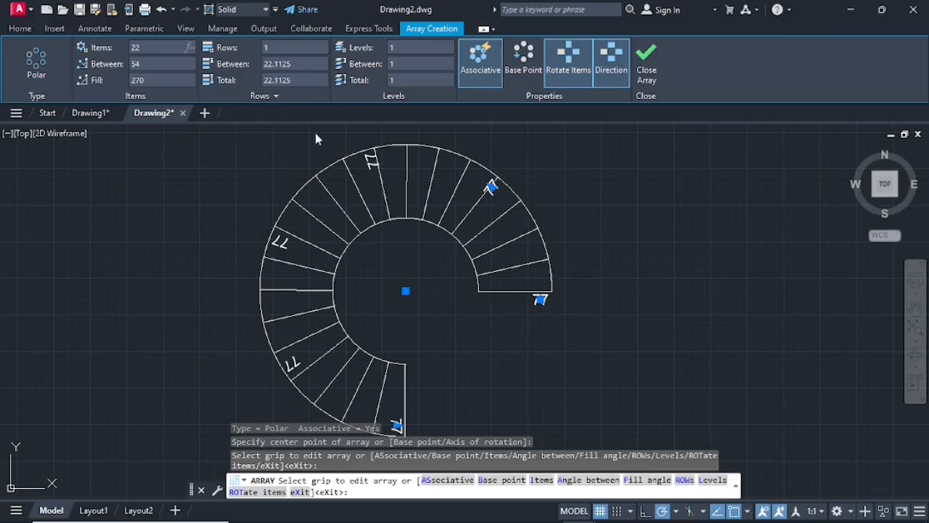
type("22")
key("Return")
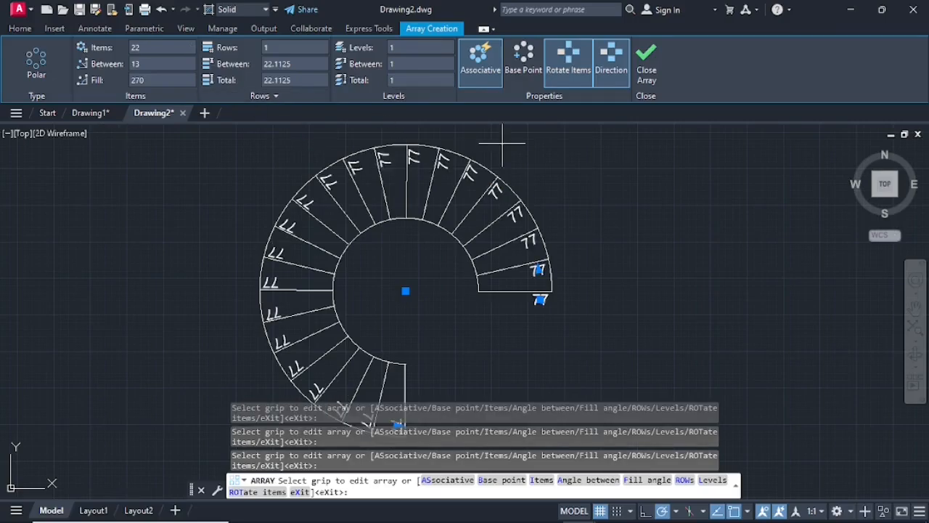
- Turn off item rotation so the arrayed numbers stay horizontal, and finish the array
left_click(559, 69)
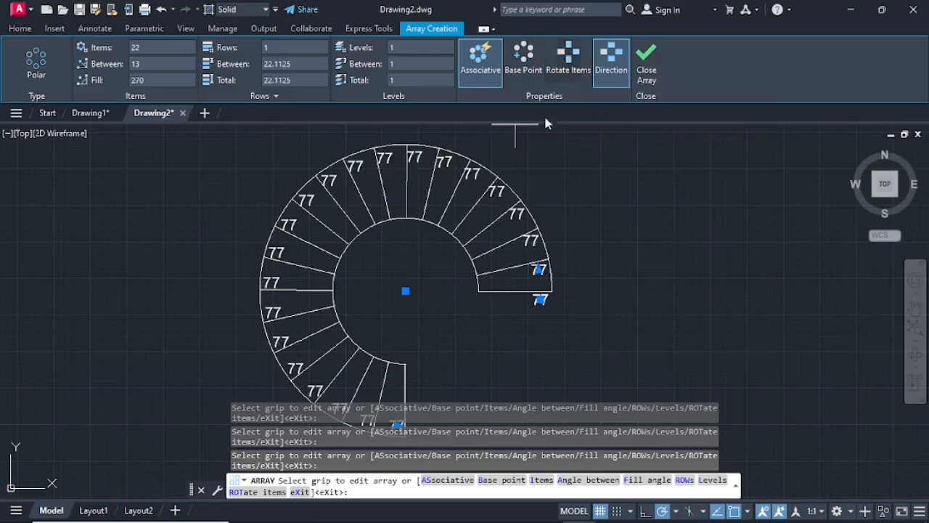
middle_click_drag(385, 272, 415, 265)
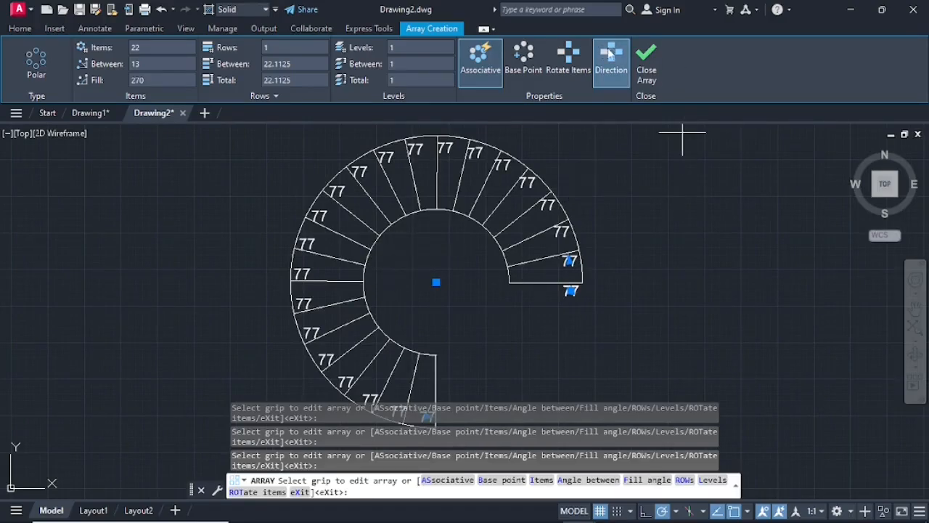
left_click(646, 69)
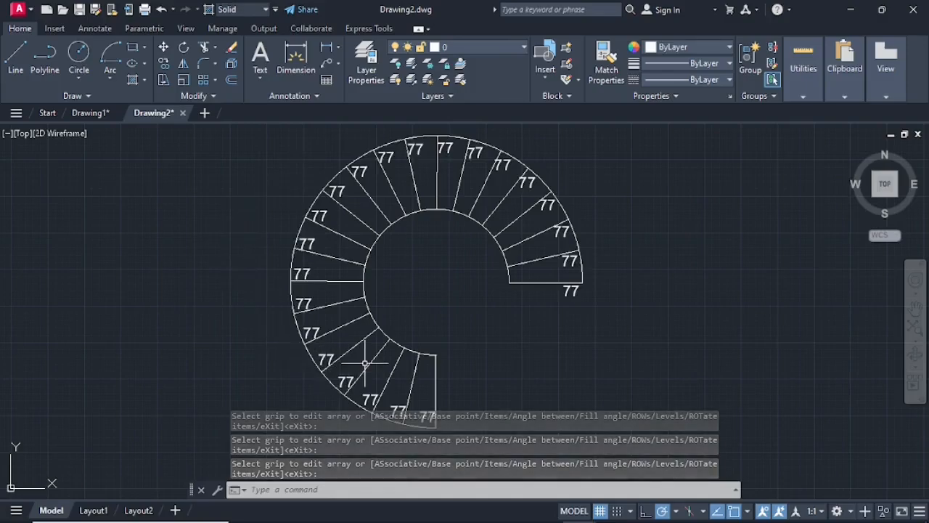
- Explode the "77" text array into individual text objects and select one label to check it
left_click(566, 291)
mouse_move(571, 292)
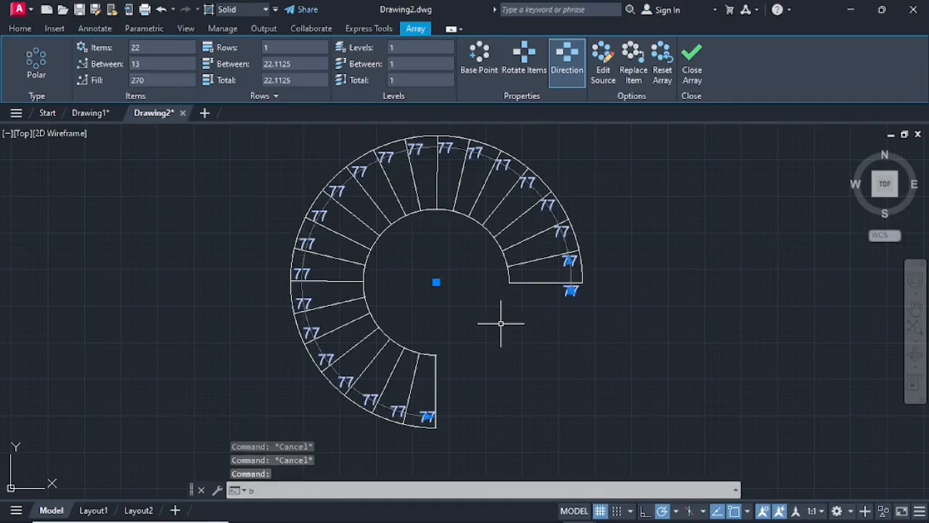
type("r")
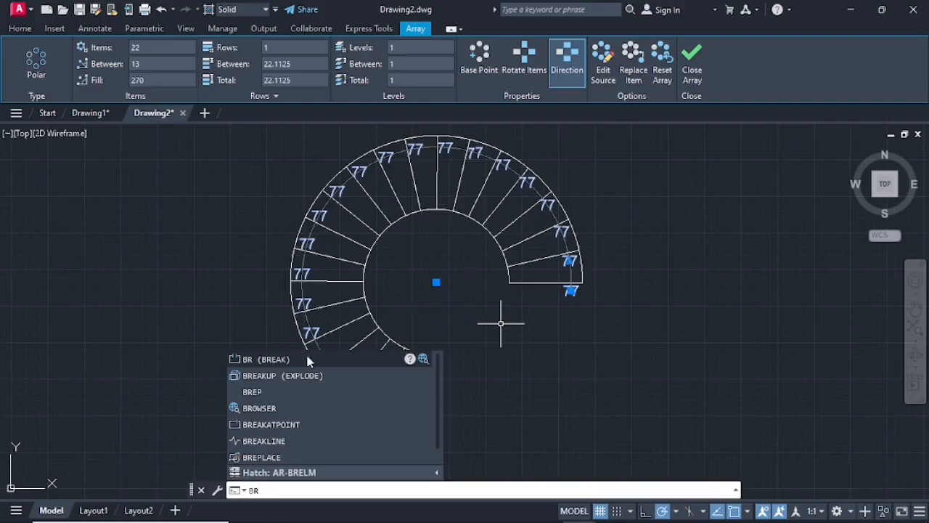
left_click(274, 378)
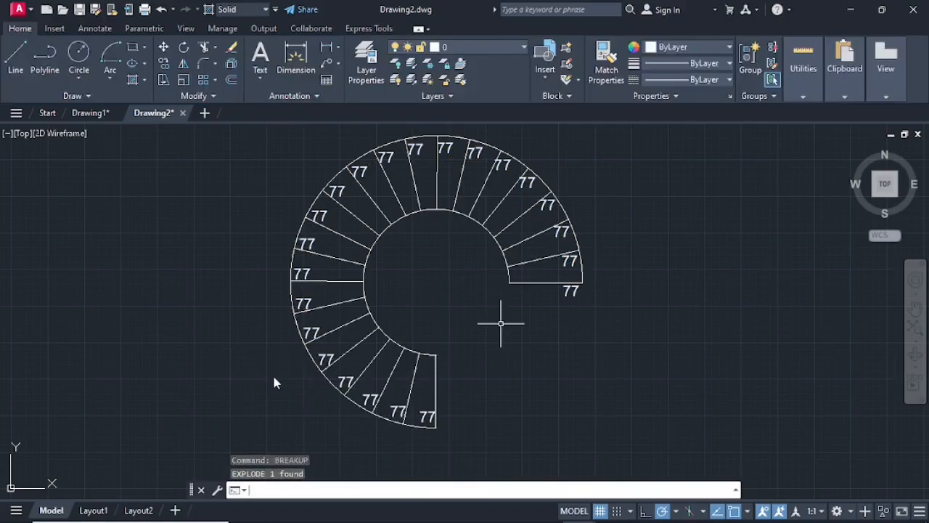
left_click(567, 293)
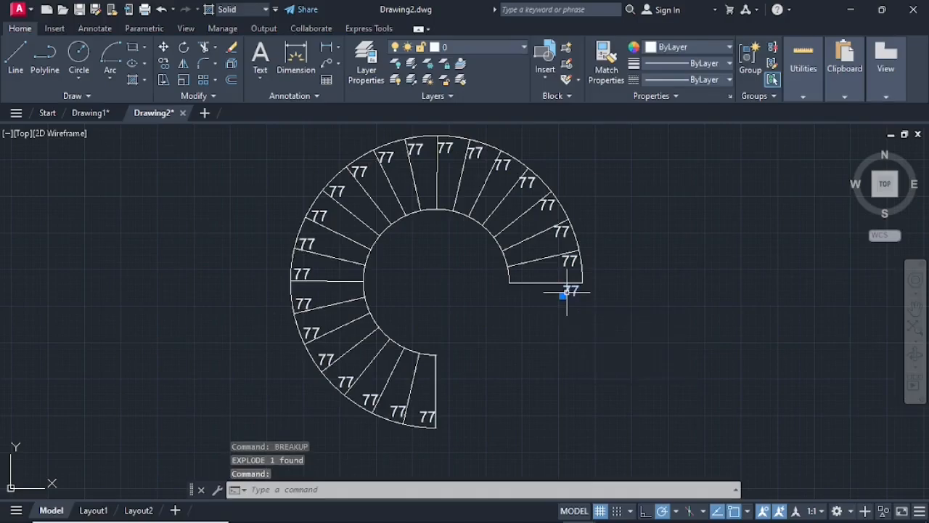
key("Escape")
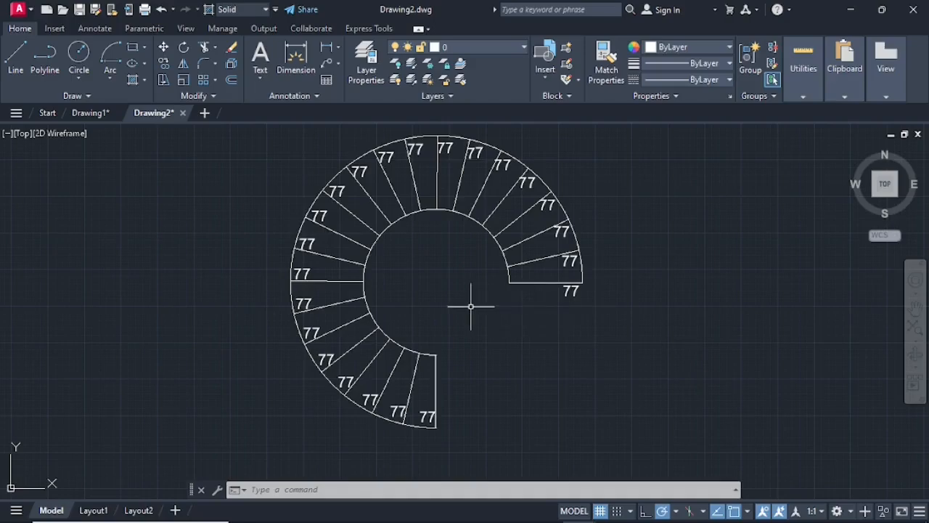
- Renumber the "77" labels with TCOUNT, picking them counterclockwise from the first tread, in select order, starting at 1 with increment 1, overwriting the text
type("TC")
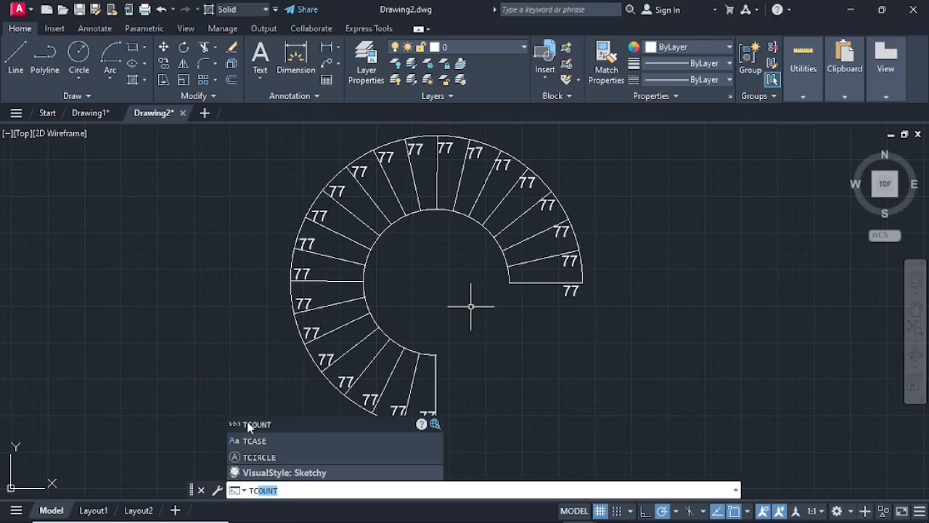
left_click(248, 425)
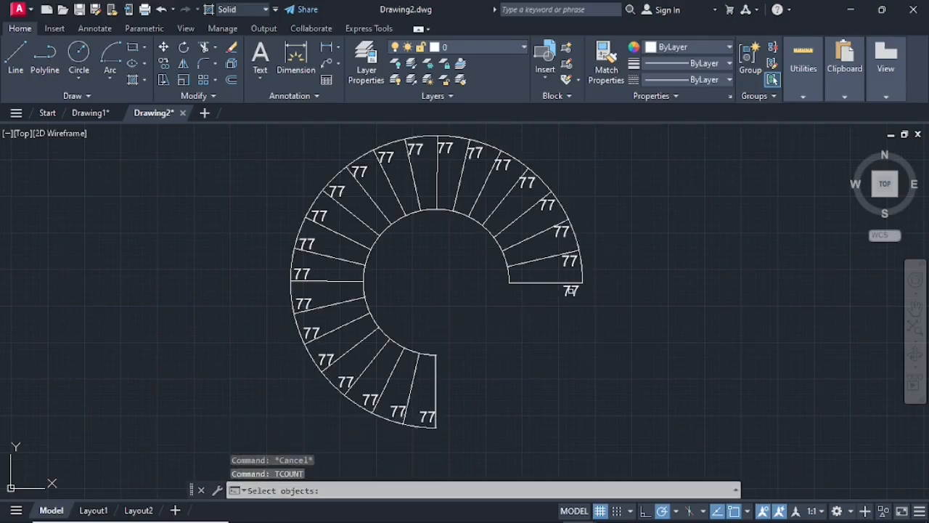
left_click(570, 290)
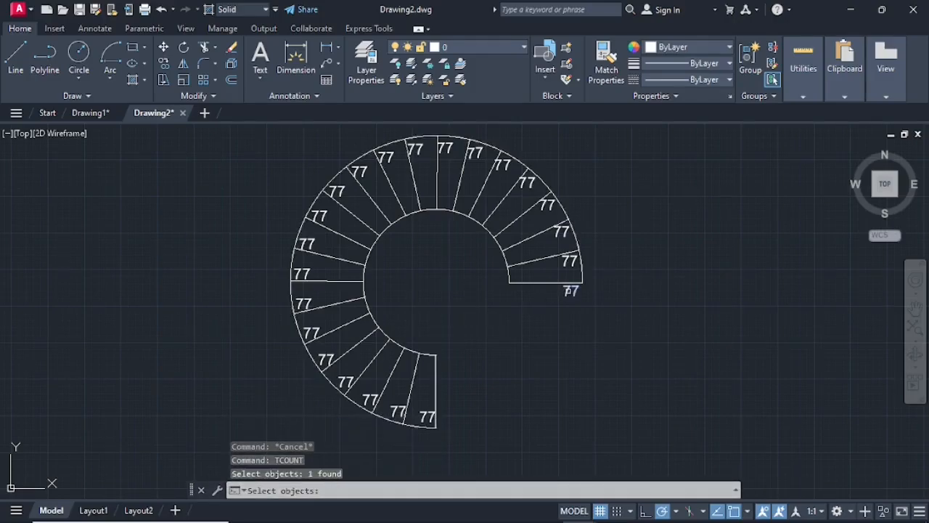
left_click(569, 260)
left_click(561, 231)
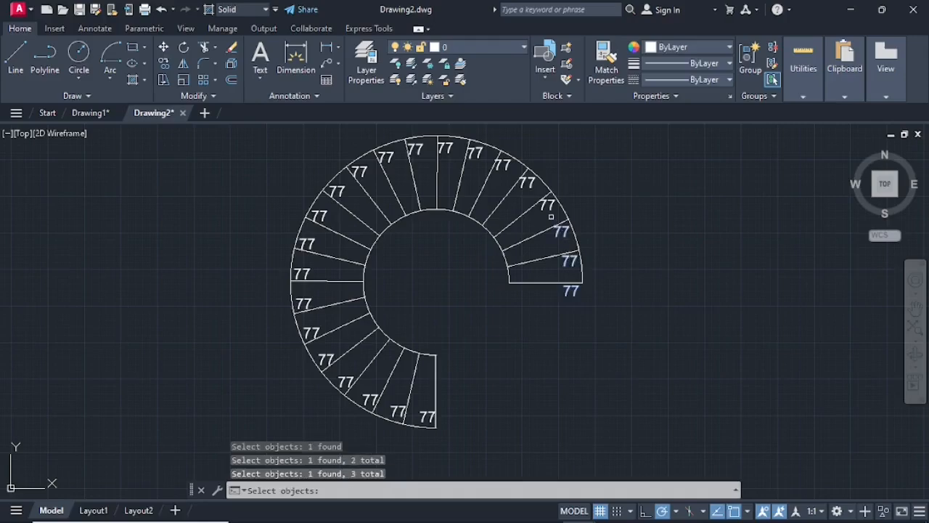
left_click(546, 204)
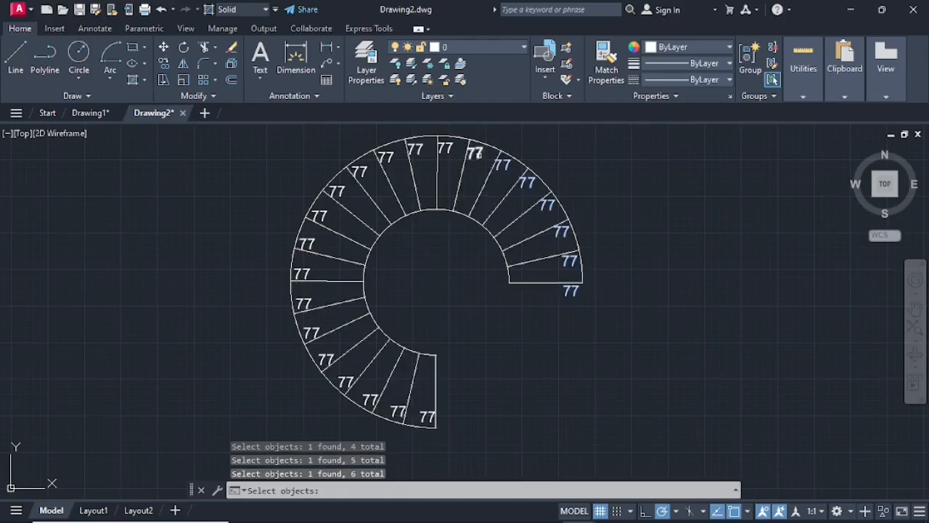
left_click(416, 149)
left_click(384, 158)
left_click(359, 171)
left_click(337, 192)
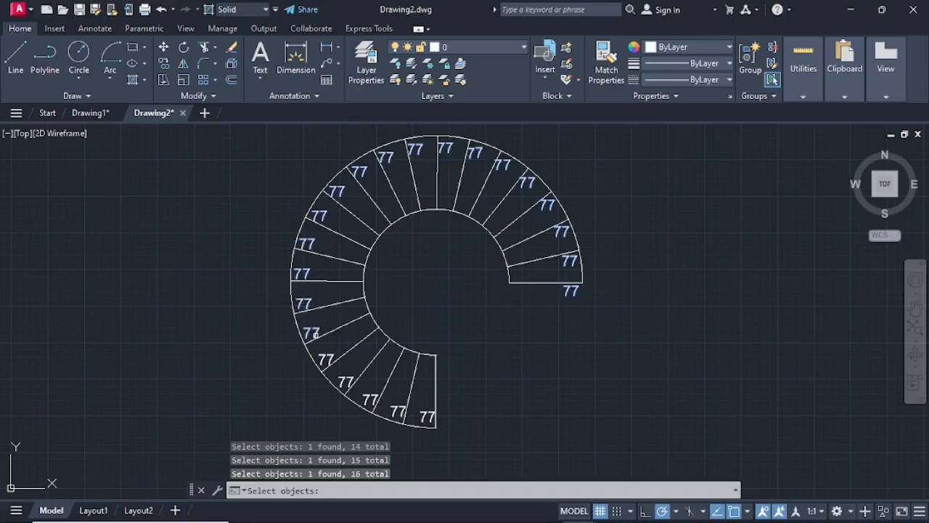
left_click(346, 381)
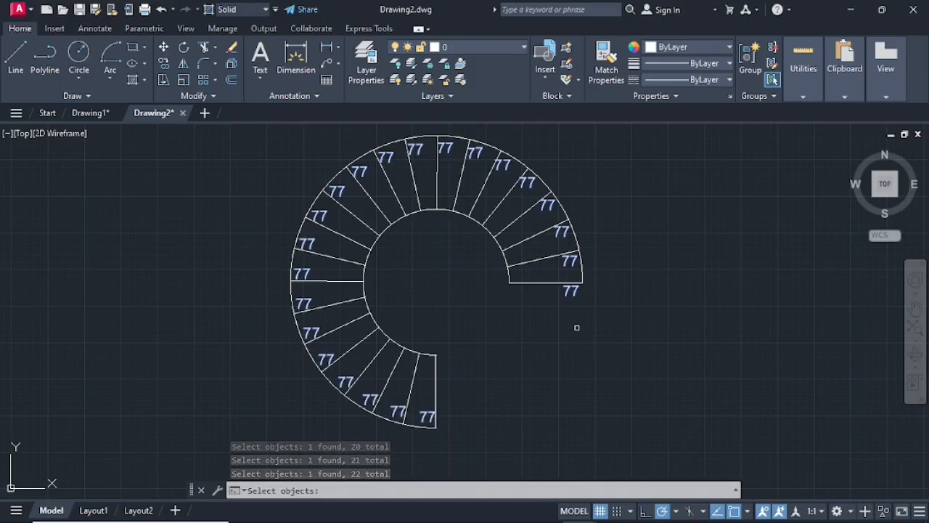
key("Return")
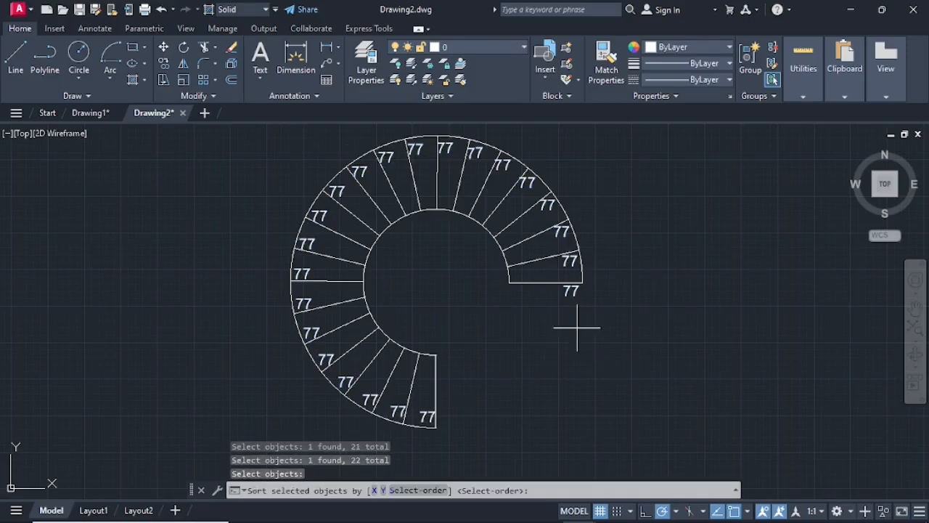
left_click(419, 492)
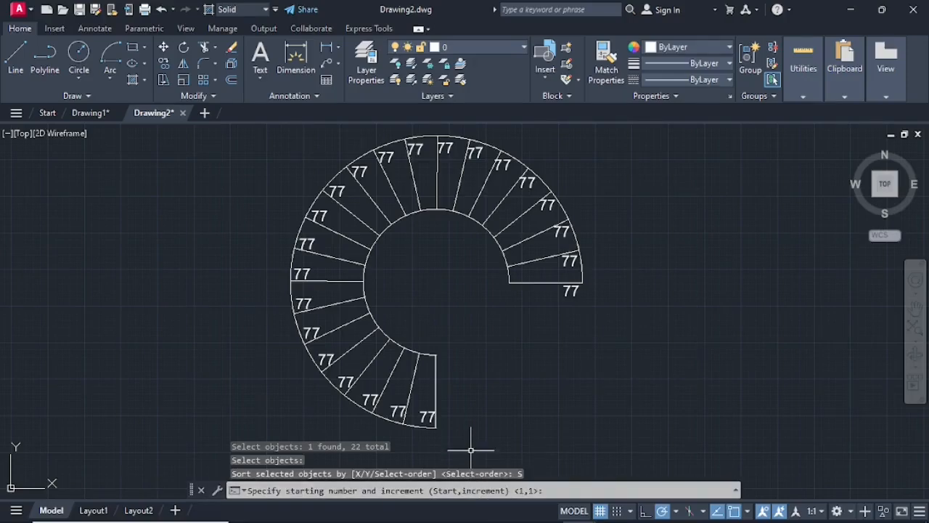
key("Return")
left_click(418, 491)
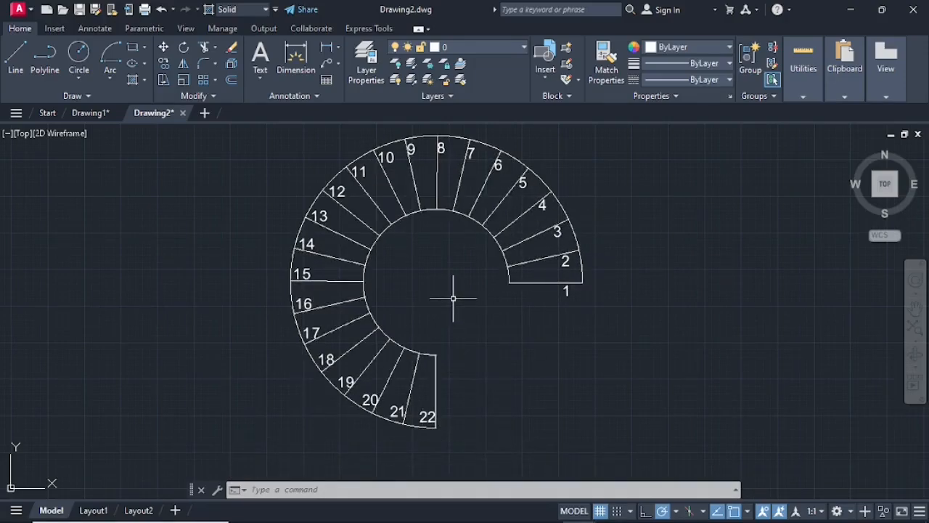
key("Escape")
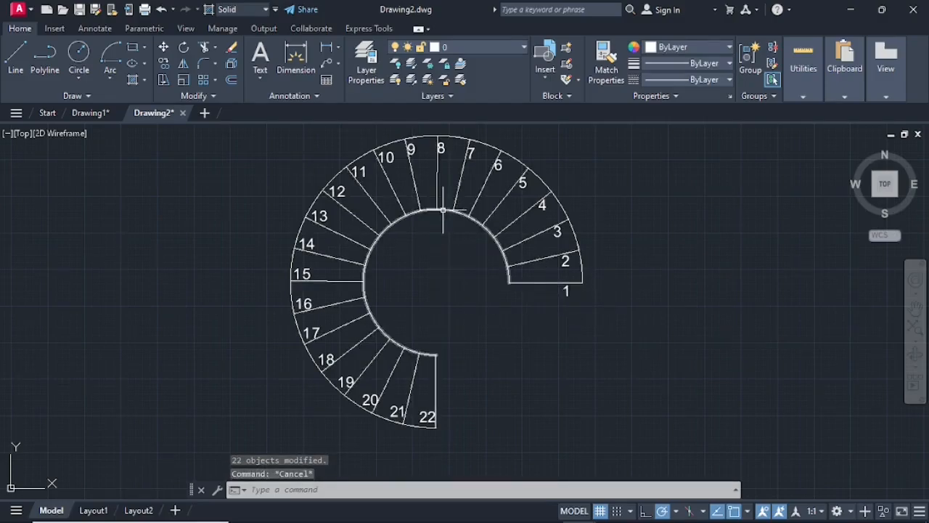
- Offset the inner arc outward by 50 to draw a middle arc across the treads, then end the command
left_click(234, 77)
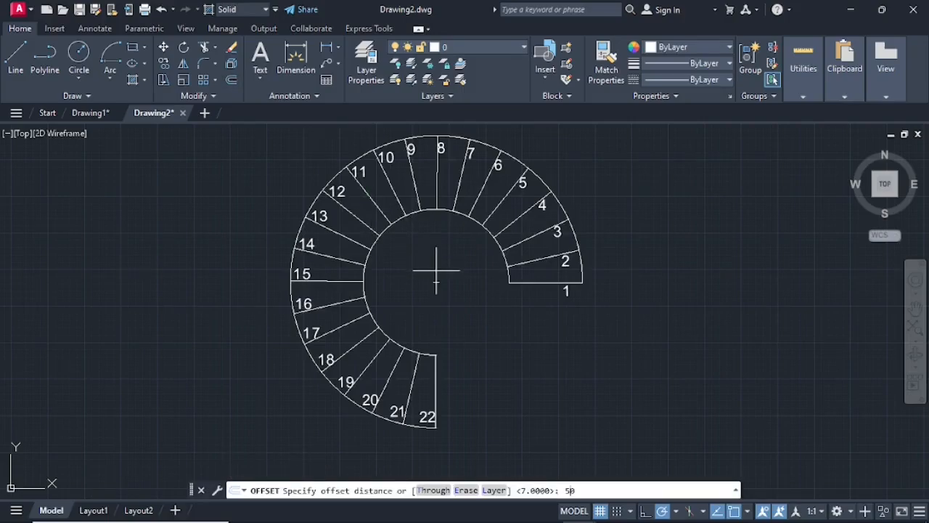
key("Return")
left_click(440, 208)
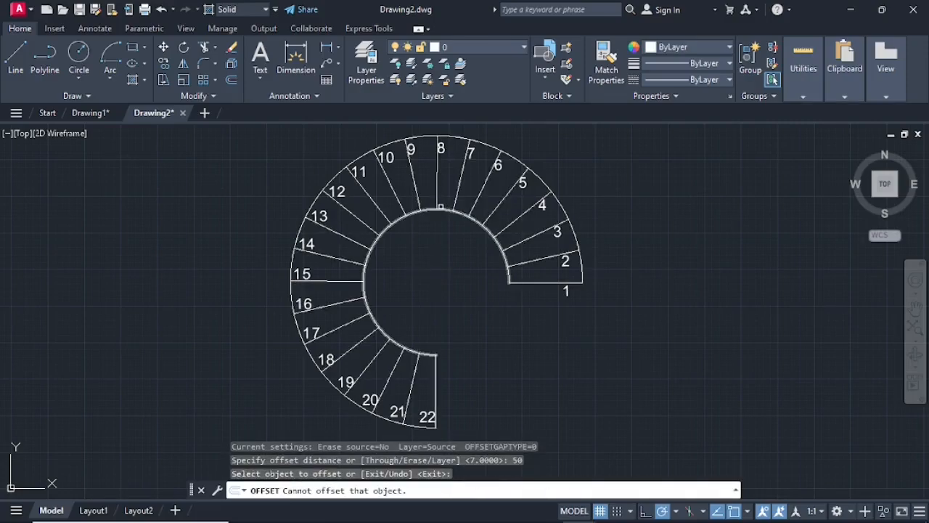
left_click(447, 209)
left_click(445, 185)
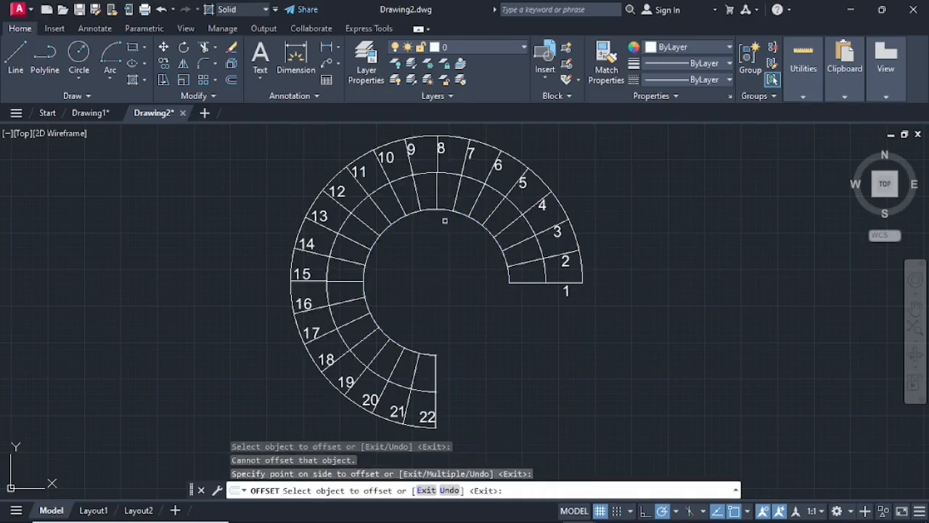
left_click(358, 238)
key("Escape")
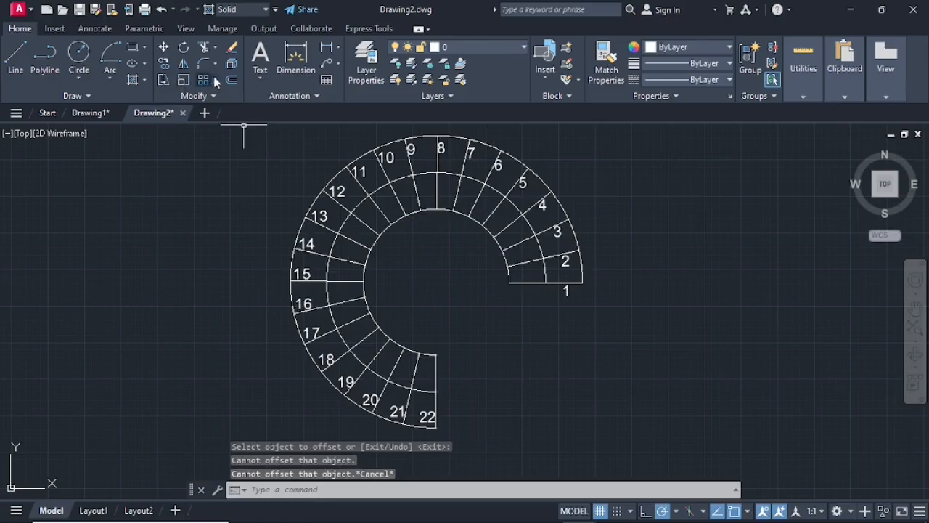
- Offset the innermost arc inward by 8 to draw the railing's second edge, then end the command
left_click(231, 82)
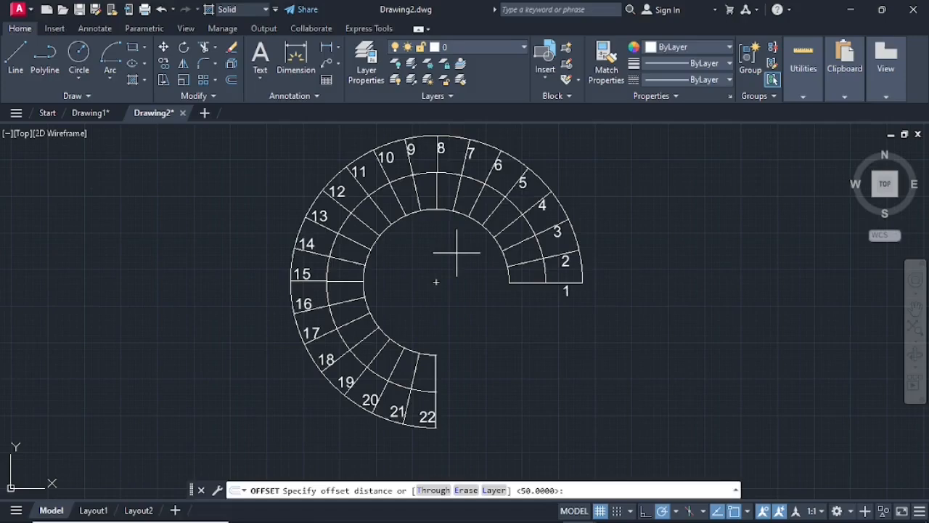
key("Return")
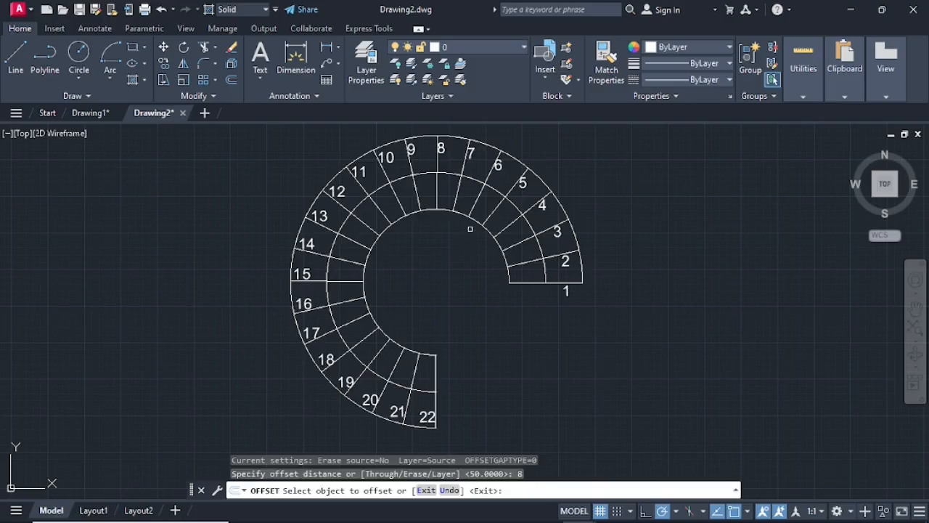
left_click(479, 225)
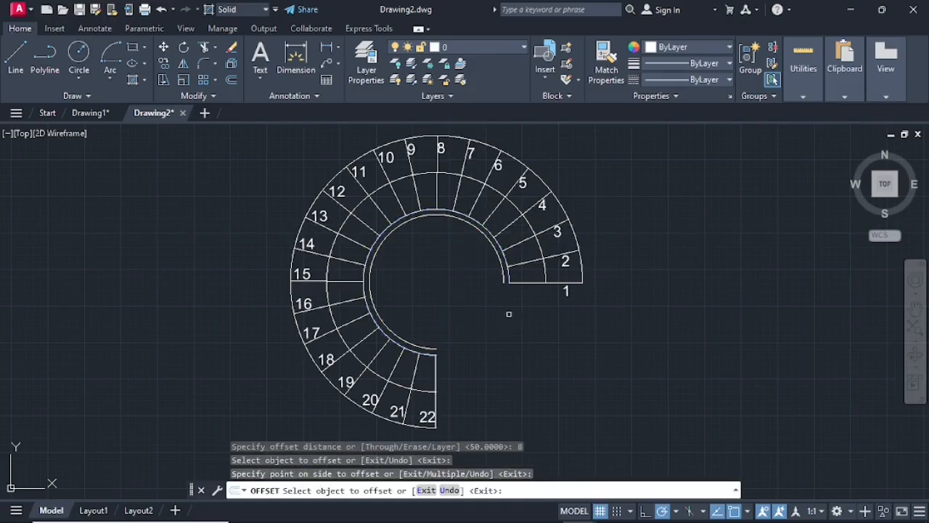
scroll(510, 300, "up", 2)
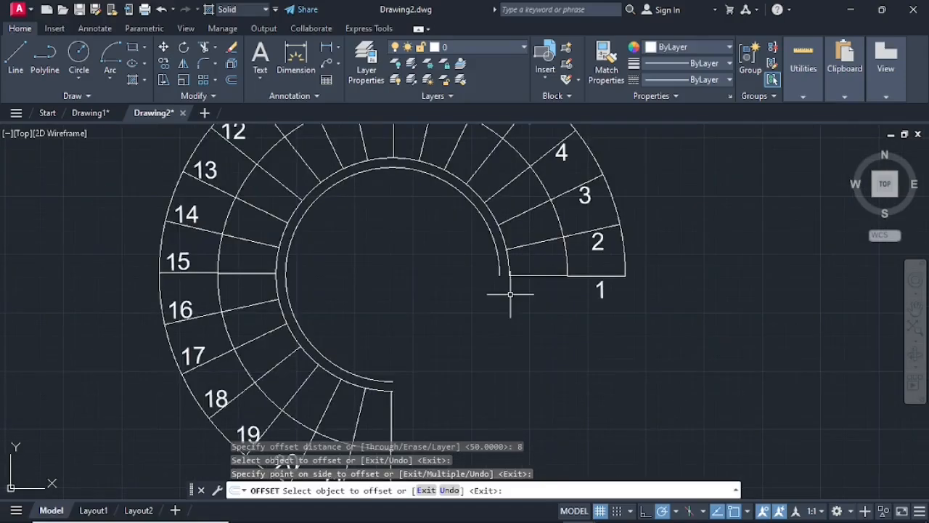
key("Escape")
- Cap the railing's open end beside tread 1 with a three-point arc bulging outward between the two arc endpoints
scroll(508, 262, "up", 4)
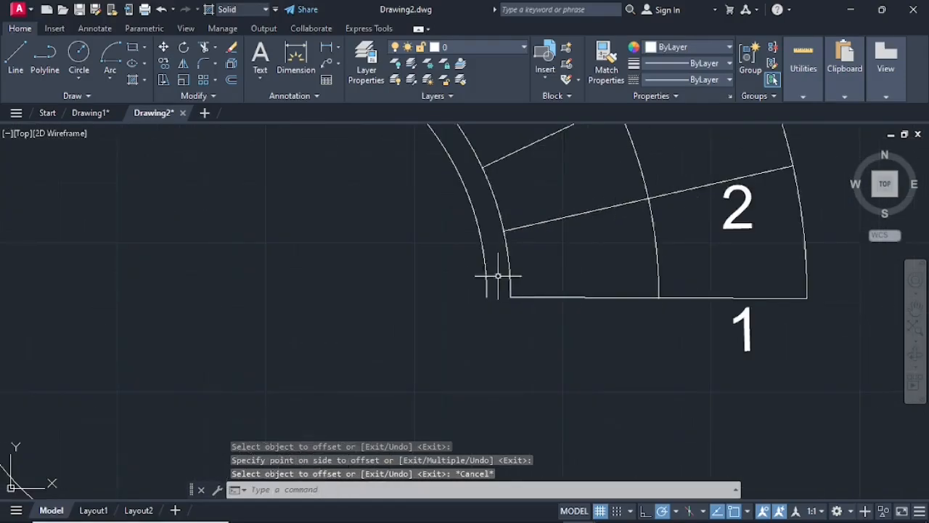
scroll(495, 271, "up", 2)
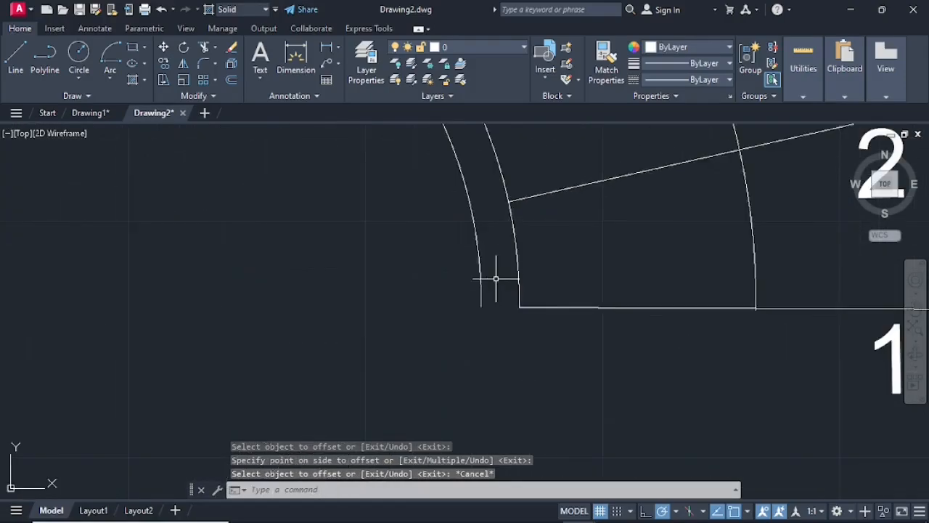
left_click(102, 61)
left_click(105, 71)
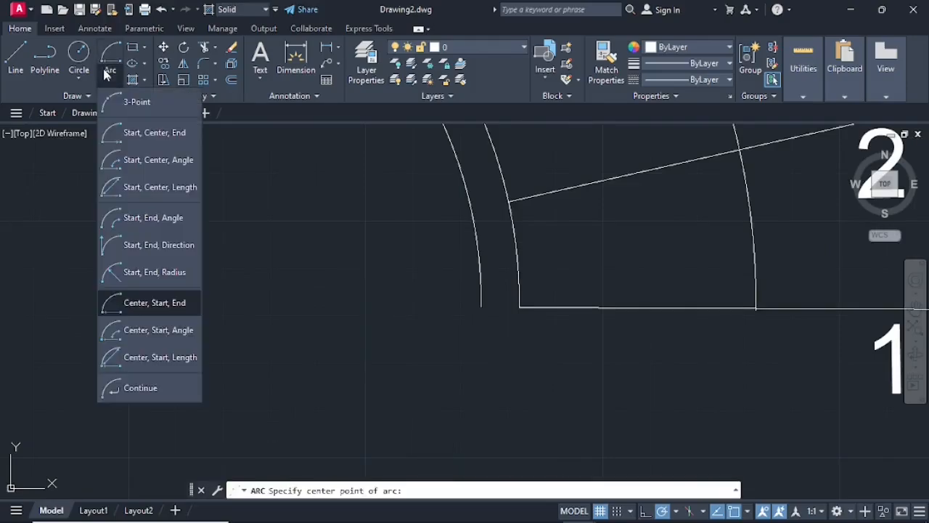
left_click(131, 105)
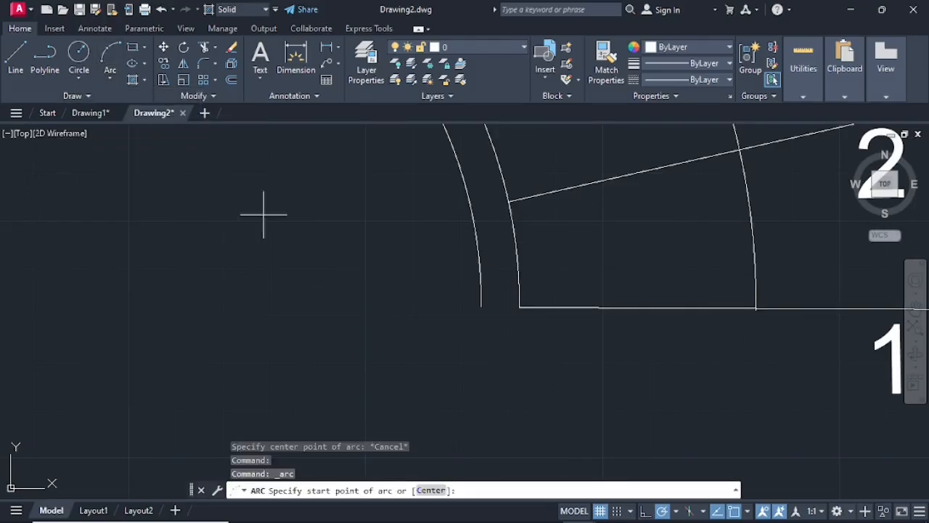
left_click(481, 307)
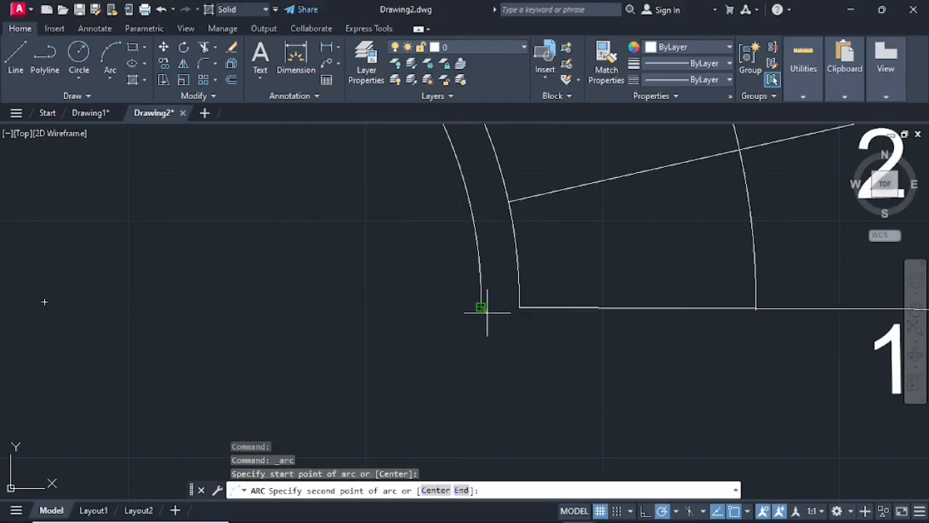
left_click(499, 318)
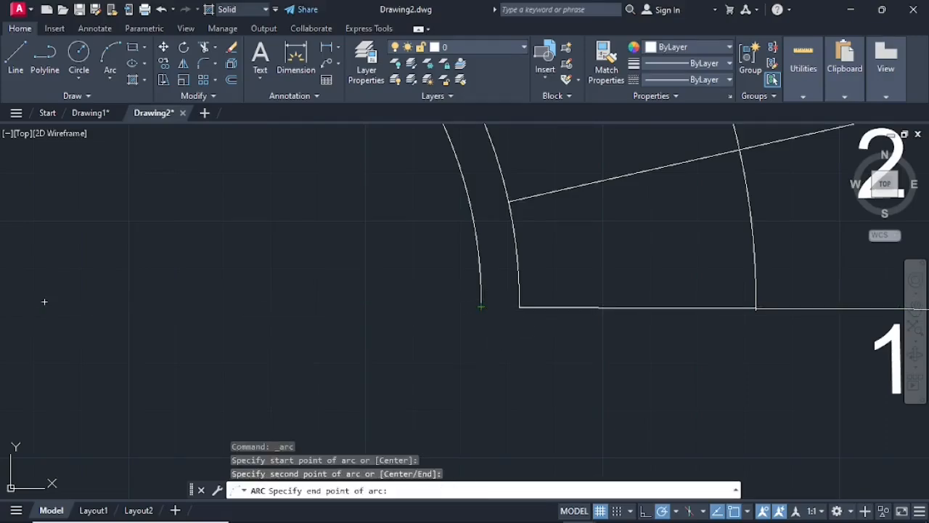
left_click(519, 308)
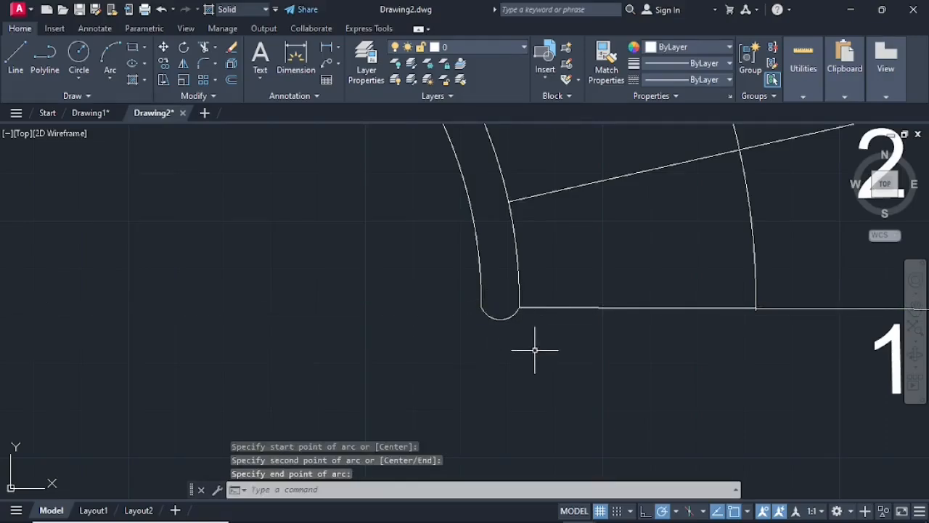
key("Escape")
- Cap the railing's other open end beside tread 22 with a three-point arc bulging outward between the arc endpoints
scroll(310, 350, "down", 5)
middle_click_drag(309, 349, 405, 326)
scroll(425, 332, "up", 4)
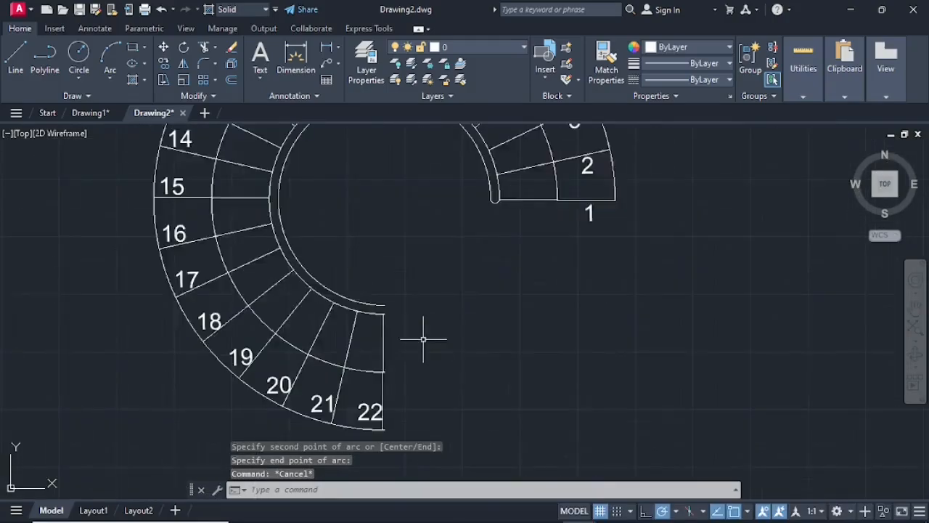
scroll(332, 270, "up", 4)
middle_click_drag(332, 269, 402, 284)
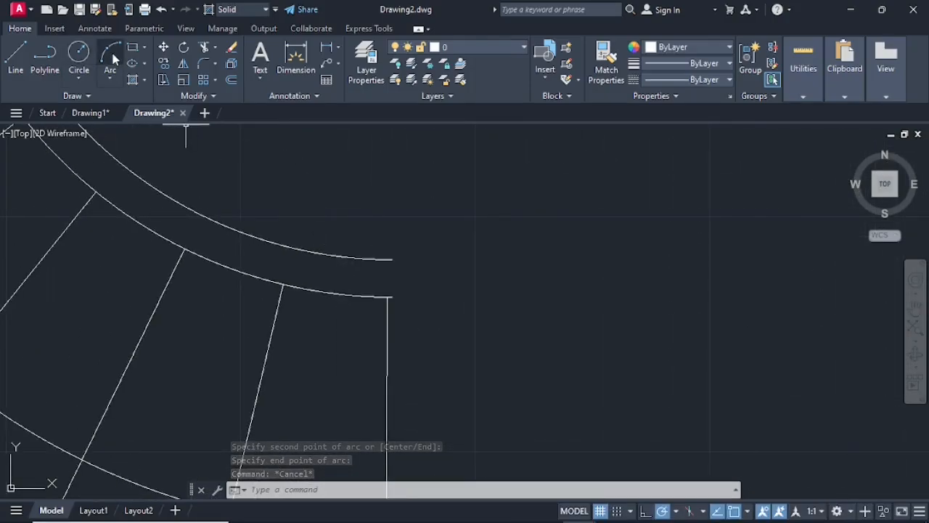
left_click(110, 57)
left_click(392, 260)
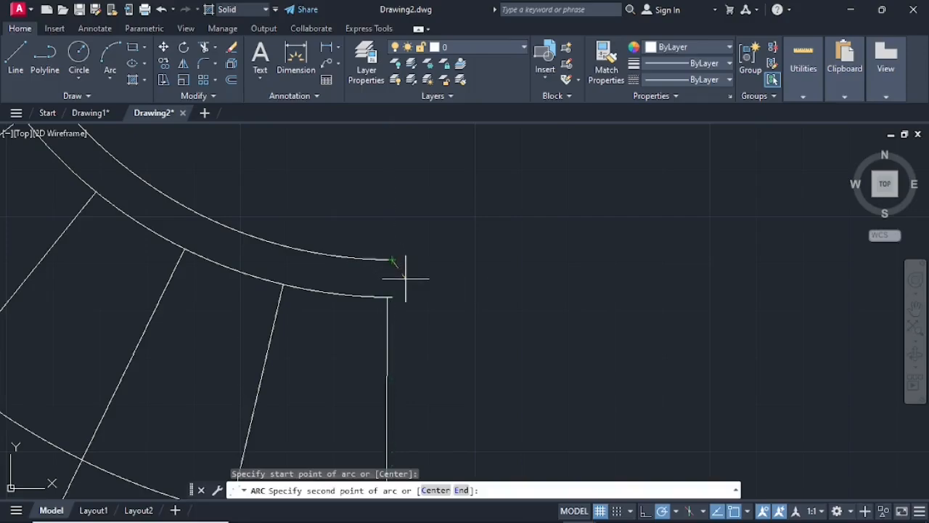
left_click(405, 277)
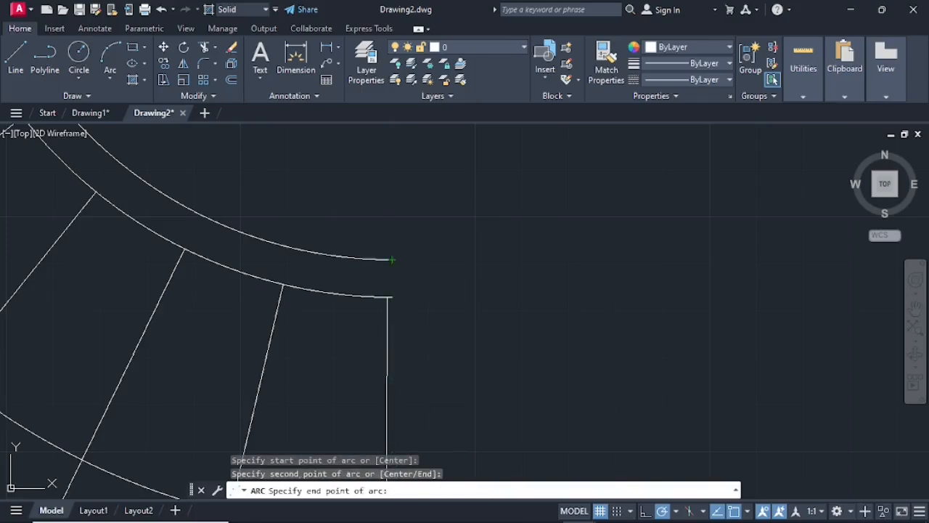
left_click(392, 298)
key("Escape")
- Draw a 15-unit line at 225° from the middle arc's end at tread 22 as the arrowhead's first side
scroll(509, 255, "down", 5)
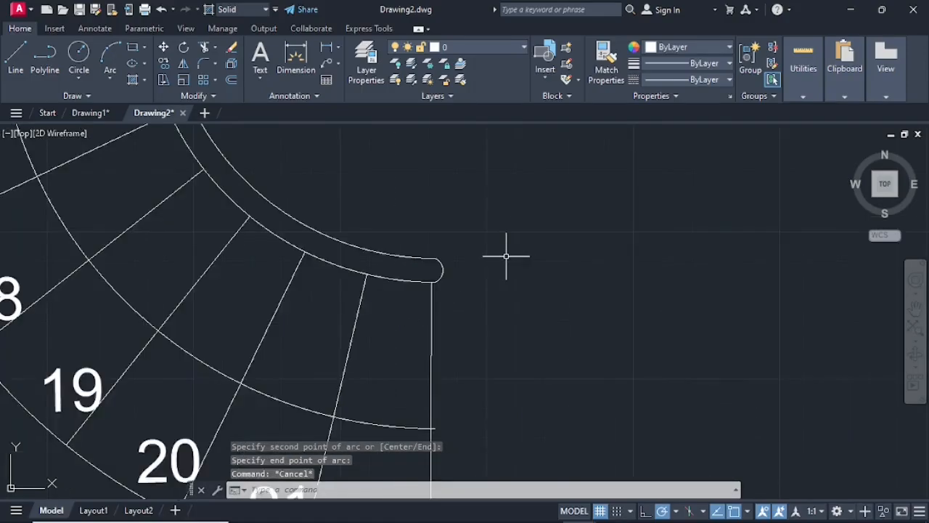
middle_click_drag(550, 218, 544, 248)
scroll(505, 215, "down", 3)
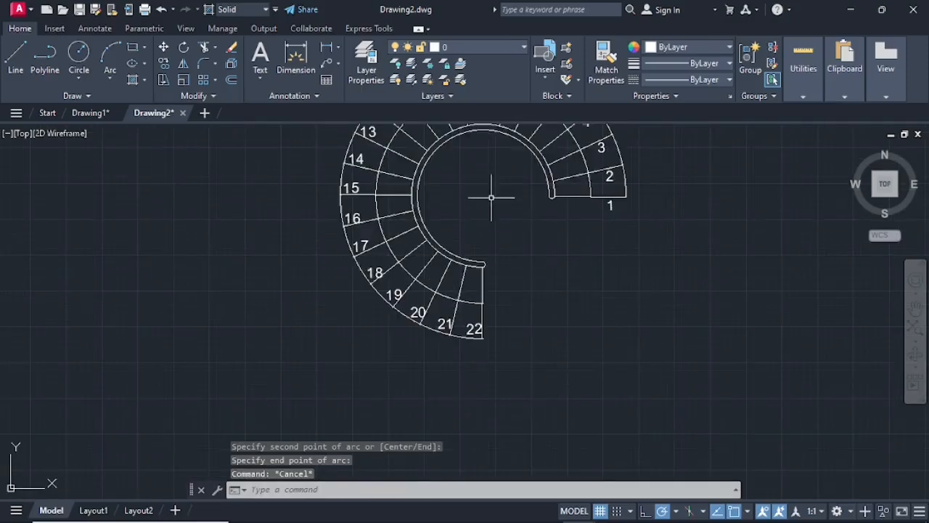
mouse_move(492, 197)
middle_mouse_down()
mouse_move(461, 232)
mouse_move(511, 275)
middle_mouse_up()
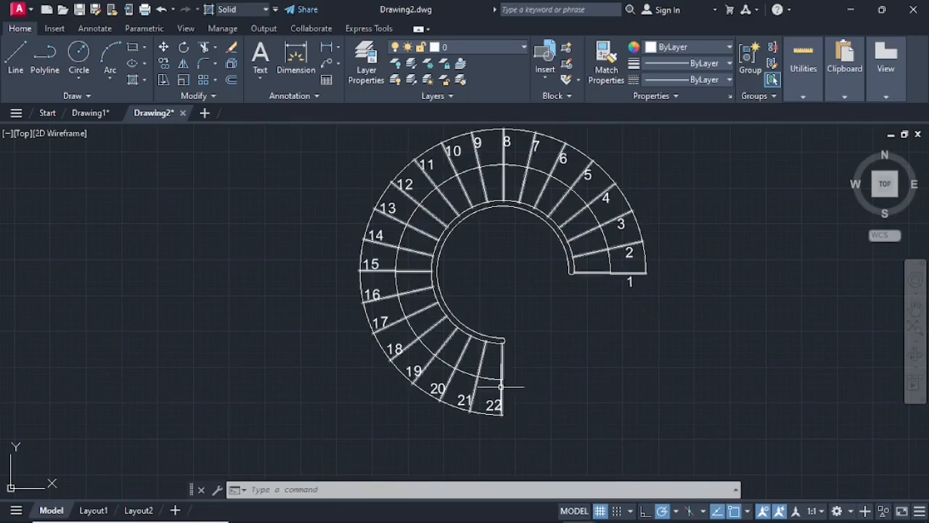
scroll(514, 382, "up", 4)
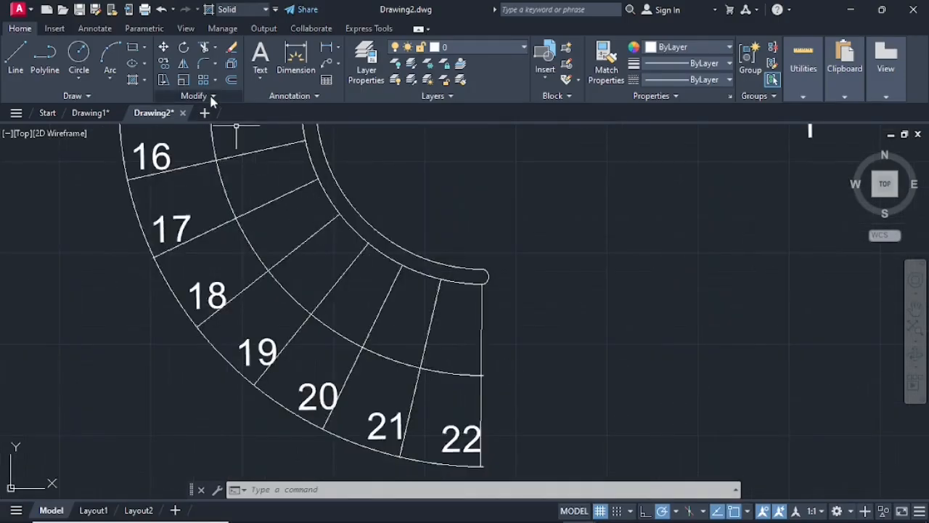
left_click(16, 57)
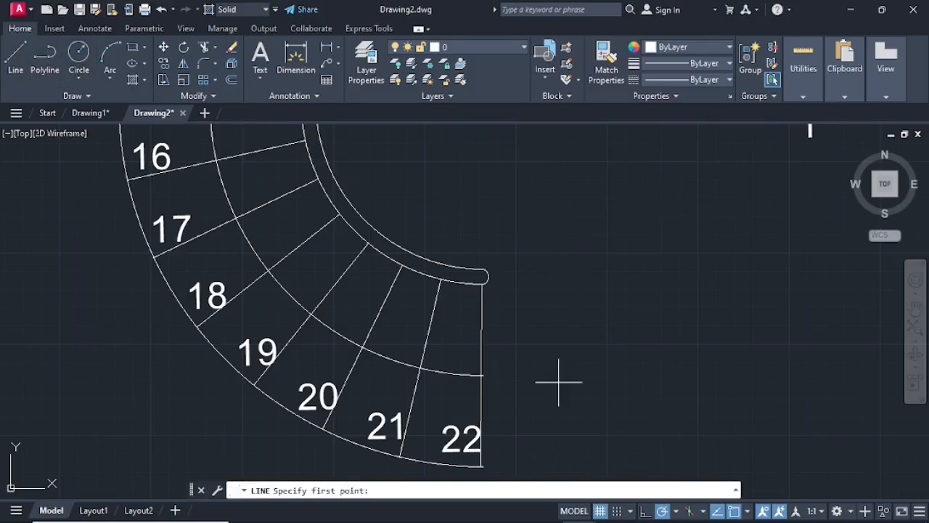
left_click(483, 375)
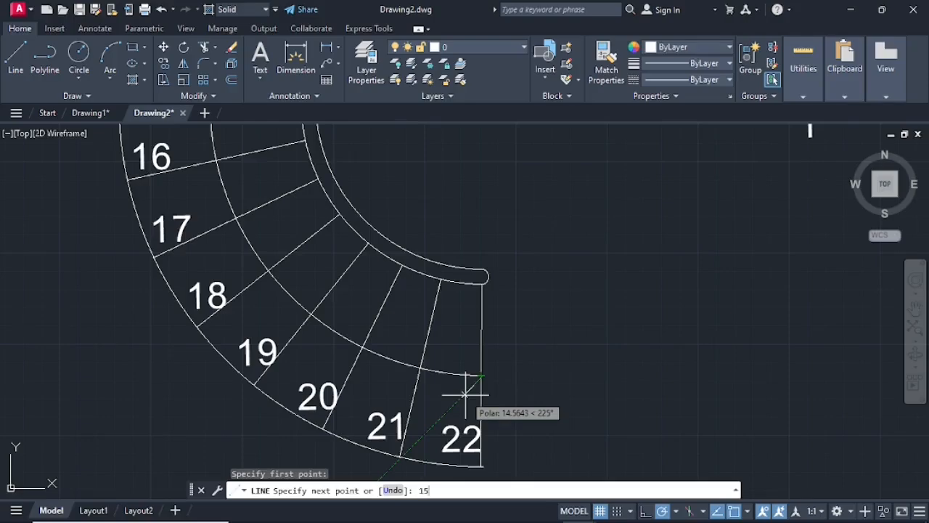
type("15")
key("Return")
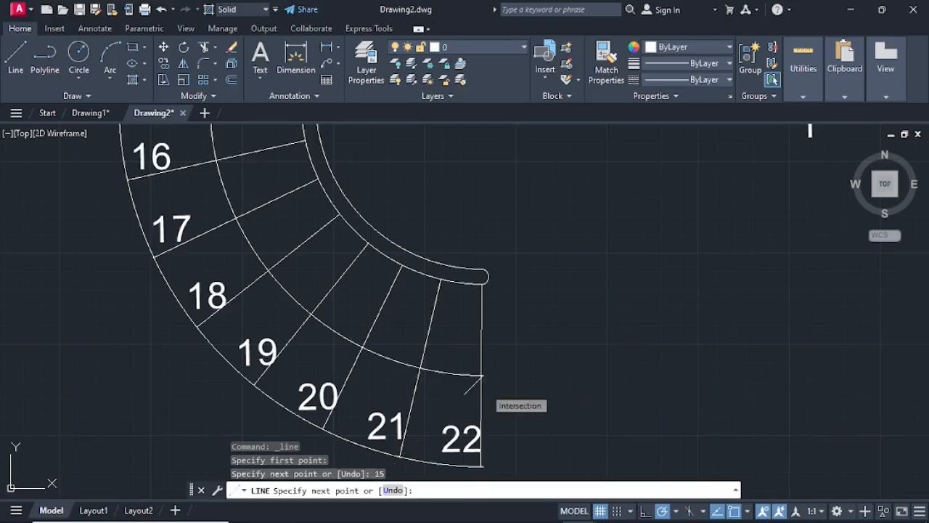
key("Escape")
- Draw a 15-unit line at 135° from the same arc end and join it to the first side's free end, completing the triangular arrowhead
key("Return")
left_click(482, 375)
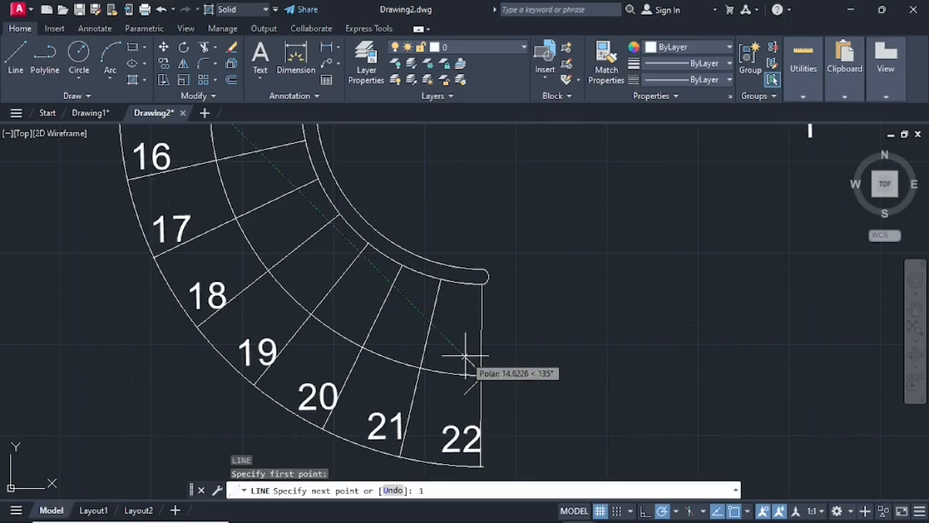
key("Return")
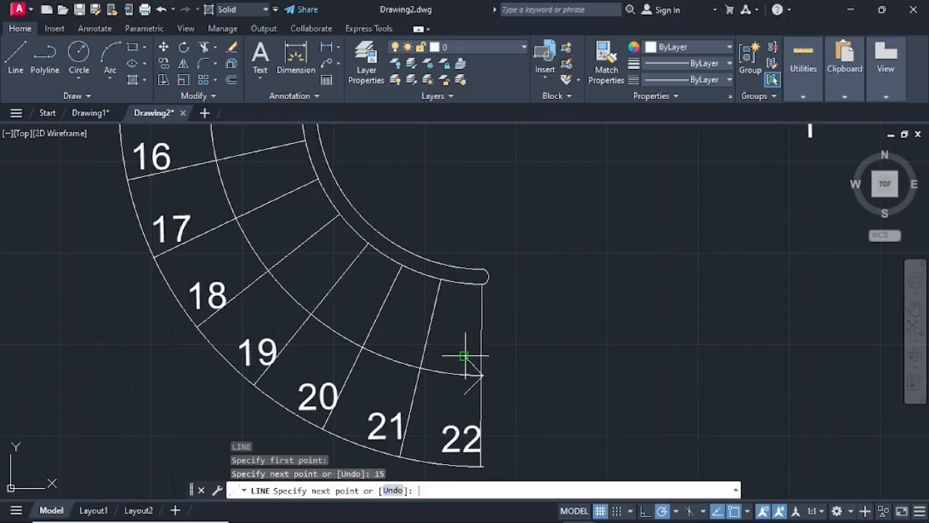
left_click(464, 394)
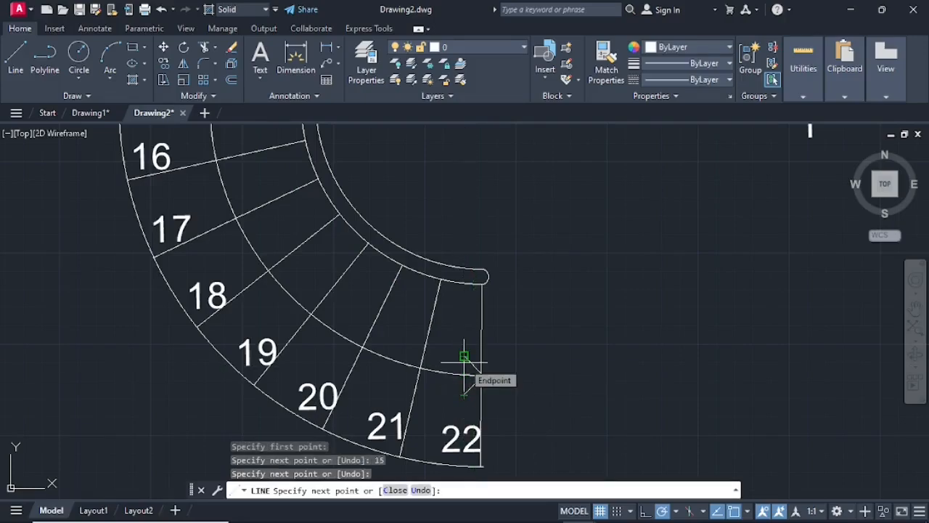
key("Escape")
- Fill the triangular arrowhead at the end of the middle arc with a Solid hatch
scroll(439, 363, "down", 2)
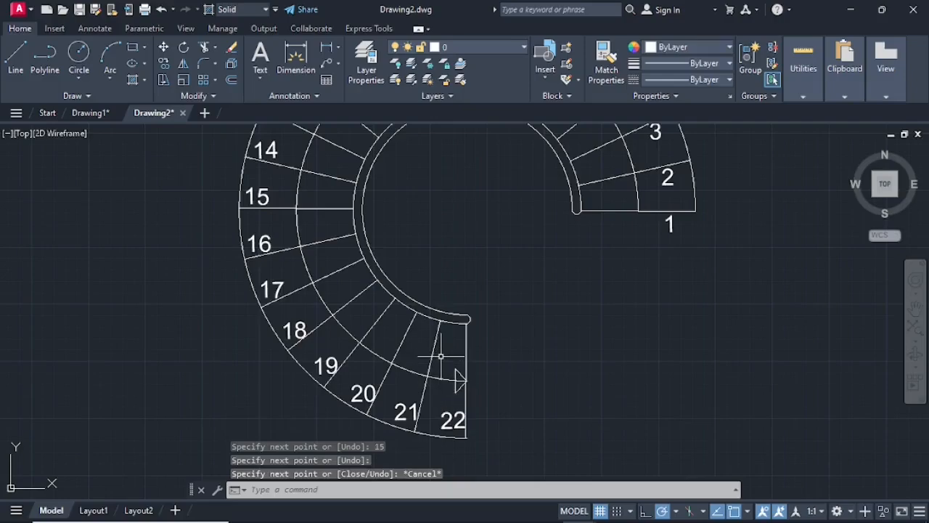
type("HAt")
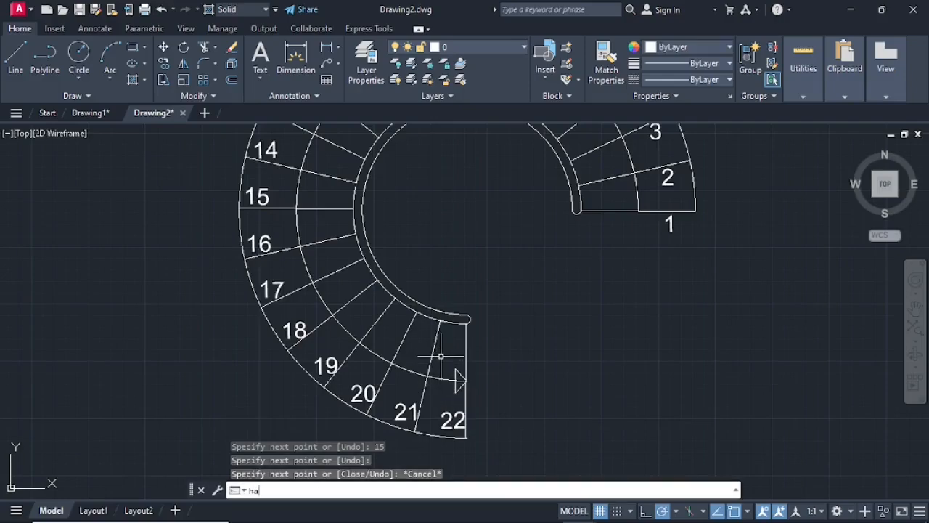
type("ch")
key("Return")
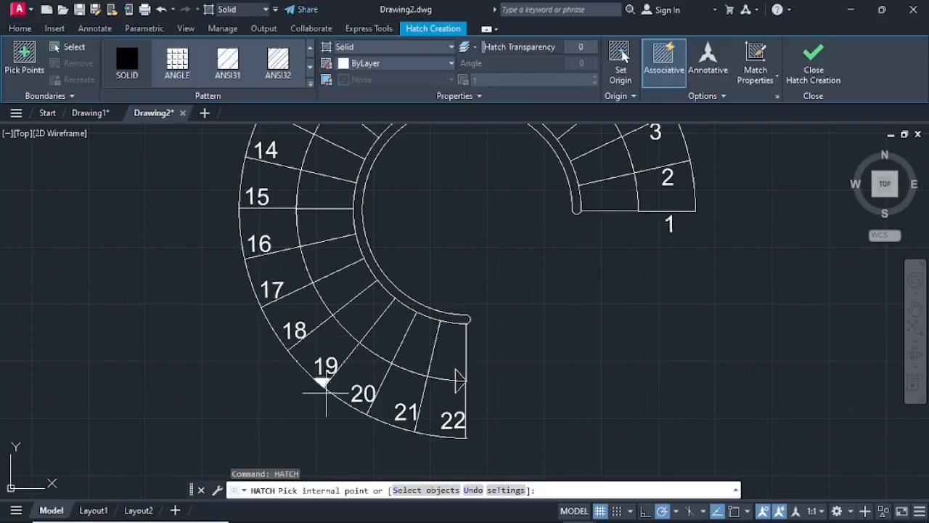
left_click(455, 376)
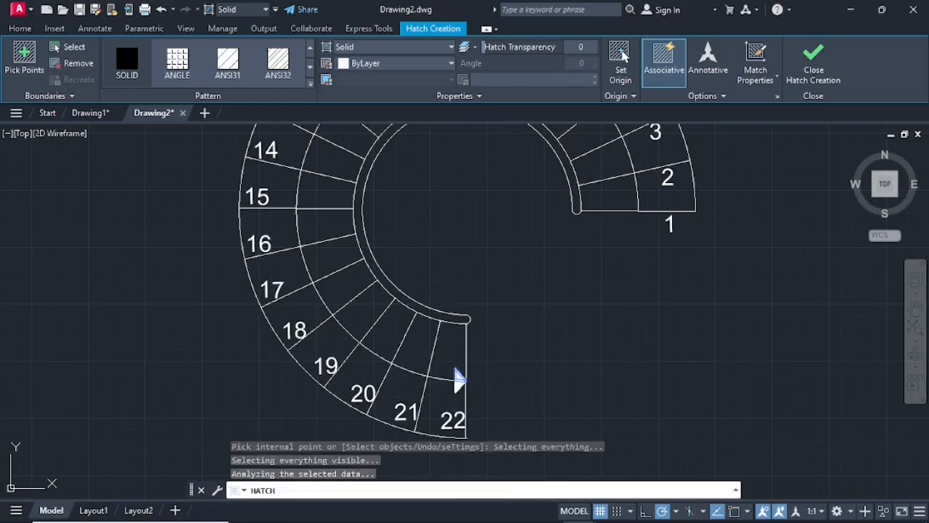
key("Escape")
scroll(478, 374, "down", 4)
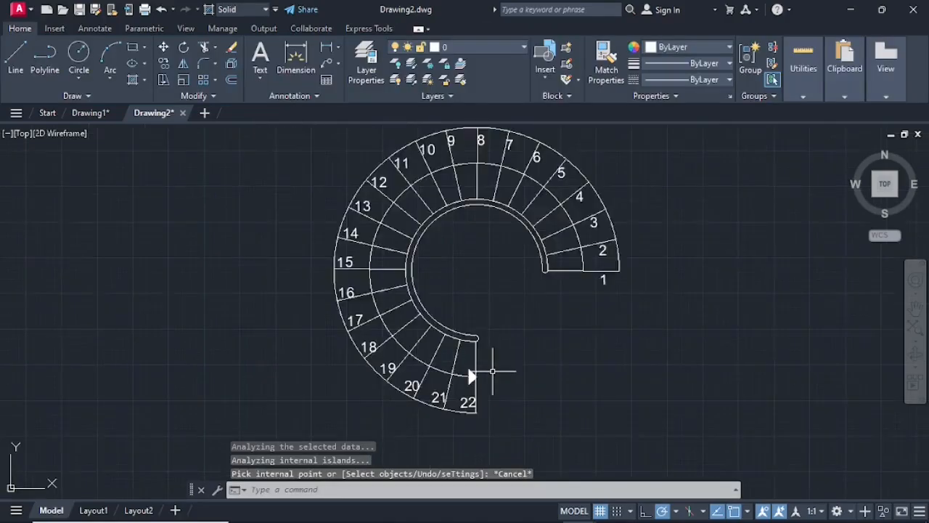
mouse_move(489, 349)
middle_mouse_down()
mouse_move(482, 311)
mouse_move(488, 322)
middle_mouse_up()
scroll(480, 311, "up", 3)
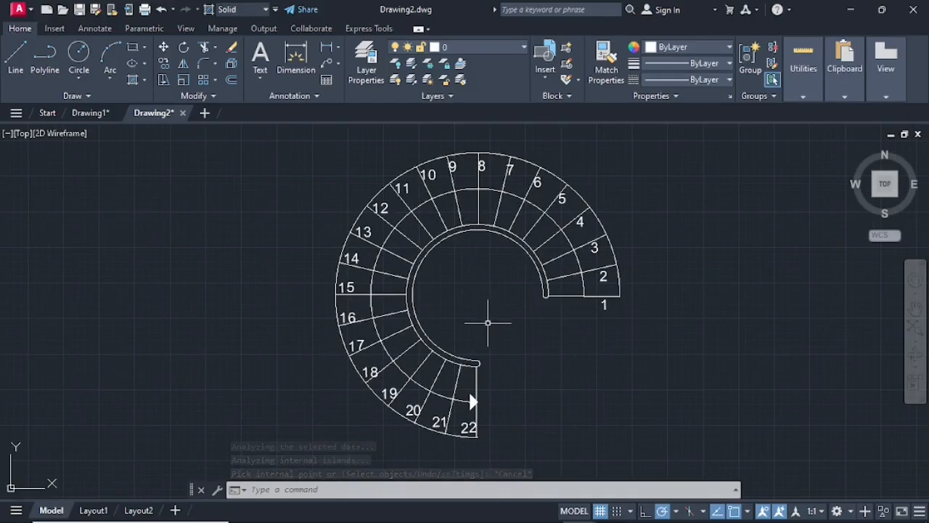